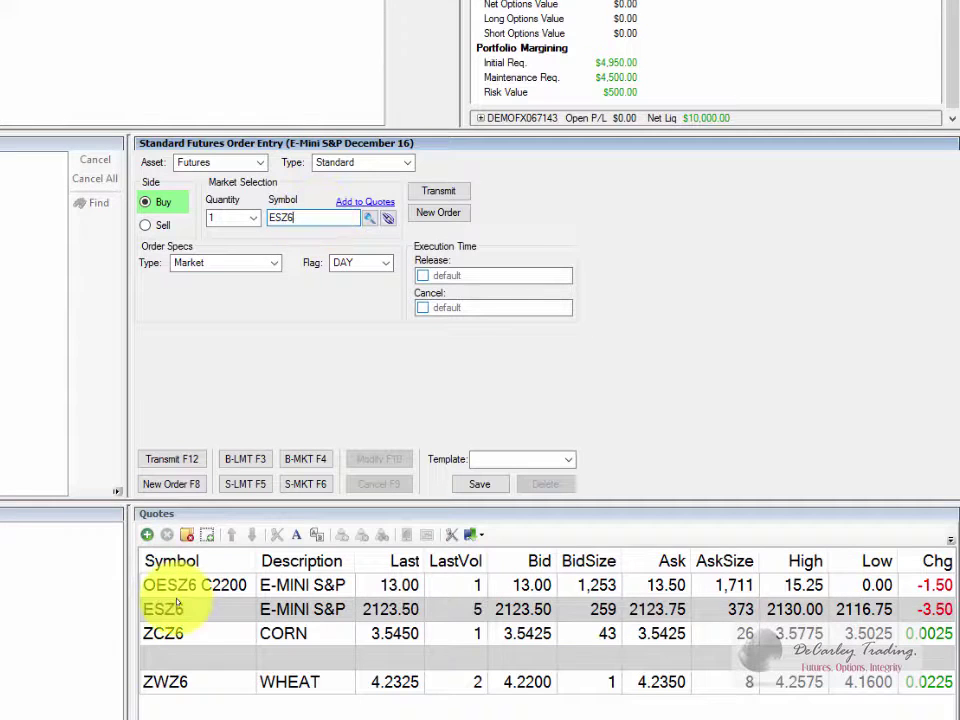
# - Load the wheat, corn, then E-mini contracts into the order ticket from the quotes list
pyautogui.click(174, 681)
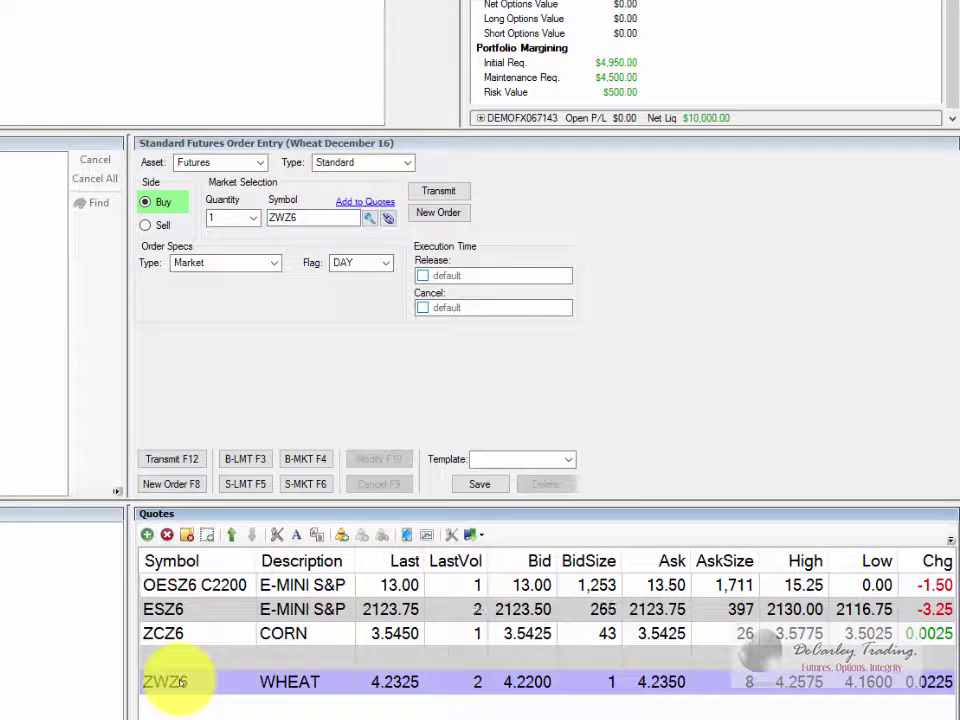
pyautogui.click(182, 633)
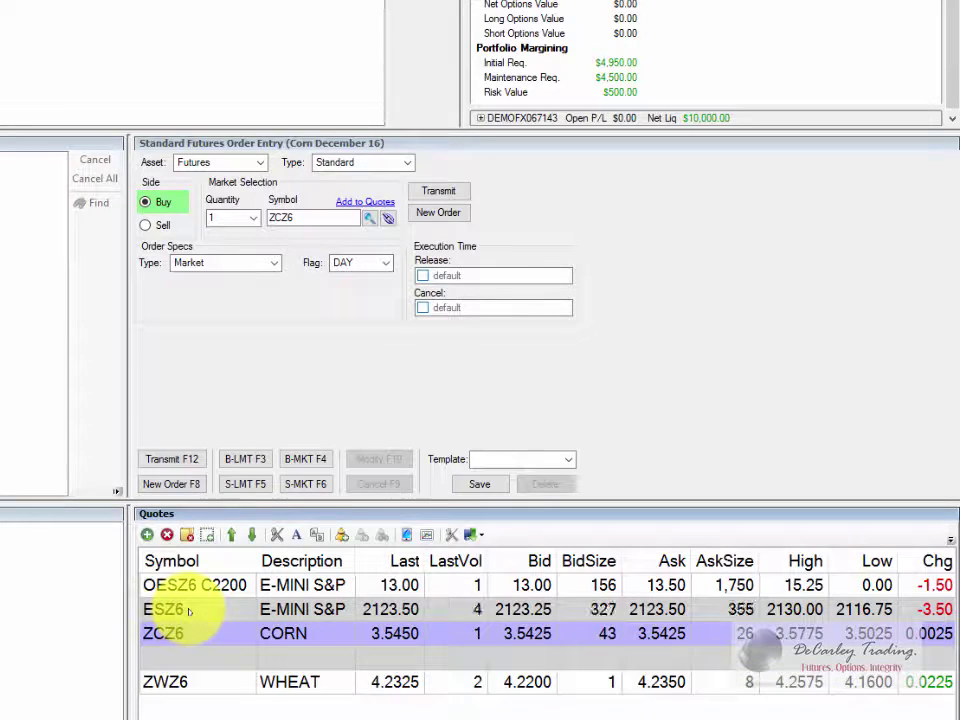
pyautogui.click(170, 609)
# - Replace ESZ6 with 6EZ6 (Euro FX December 16) and add it to the quotes list
pyautogui.doubleClick(274, 214)
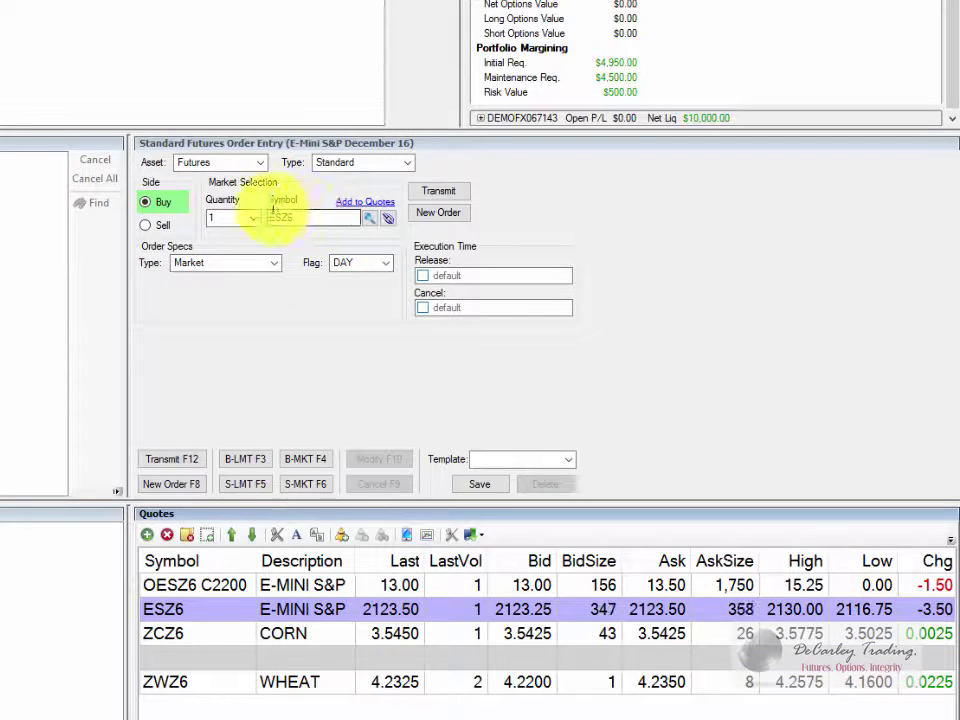
pyautogui.press('BackSpace')
pyautogui.write('6E')
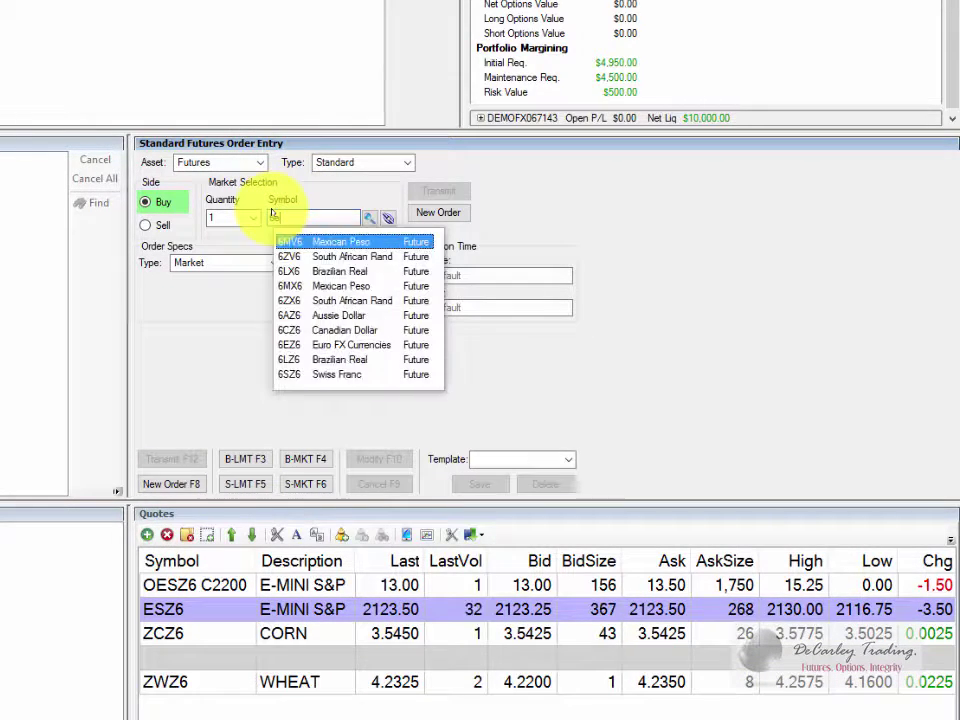
pyautogui.press('Return')
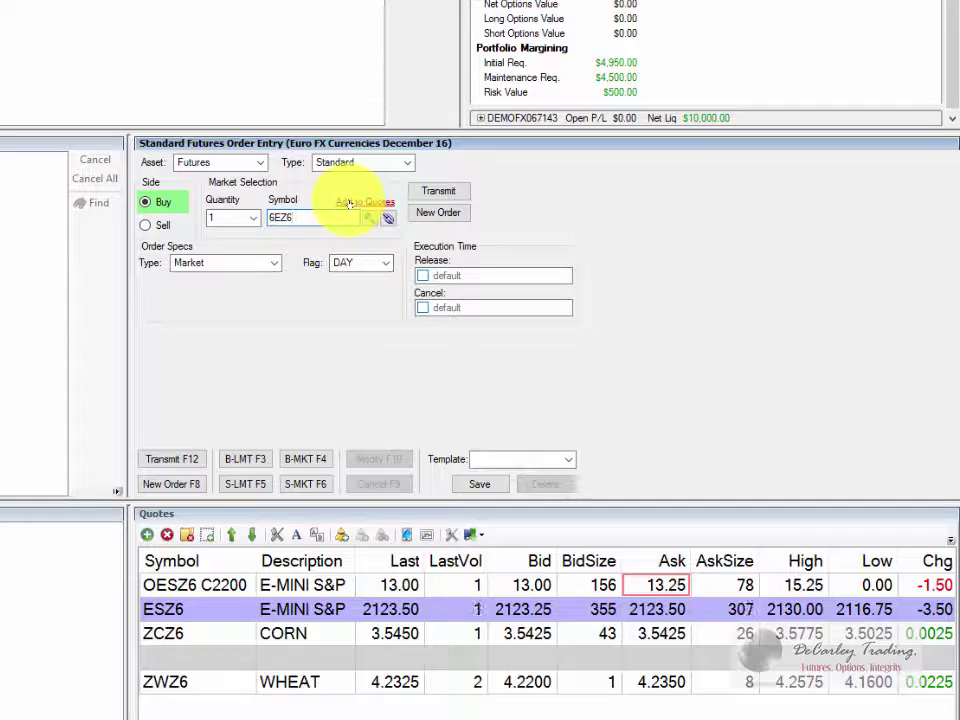
pyautogui.click(349, 203)
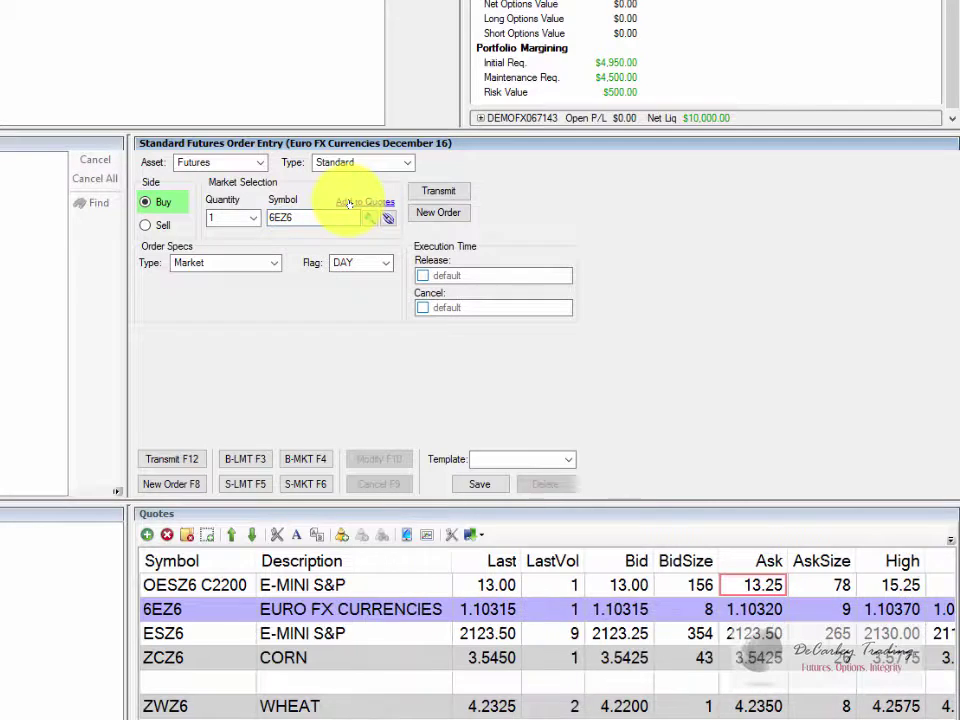
pyautogui.click(172, 633)
pyautogui.click(168, 612)
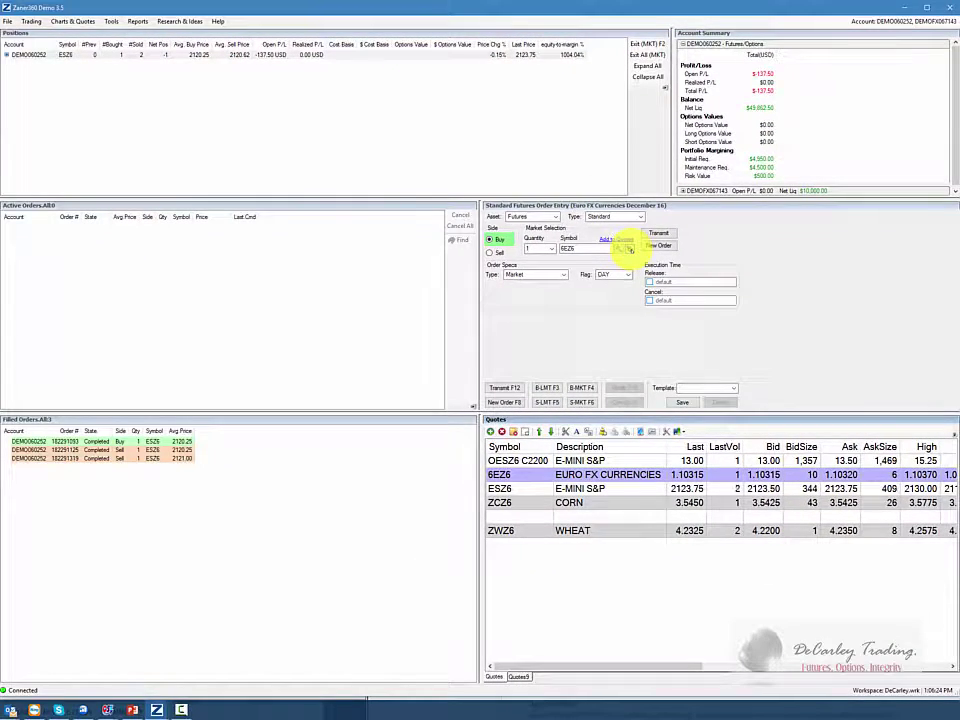
# - Open the 6EZ6 options chain and enlarge its window
pyautogui.click(630, 249)
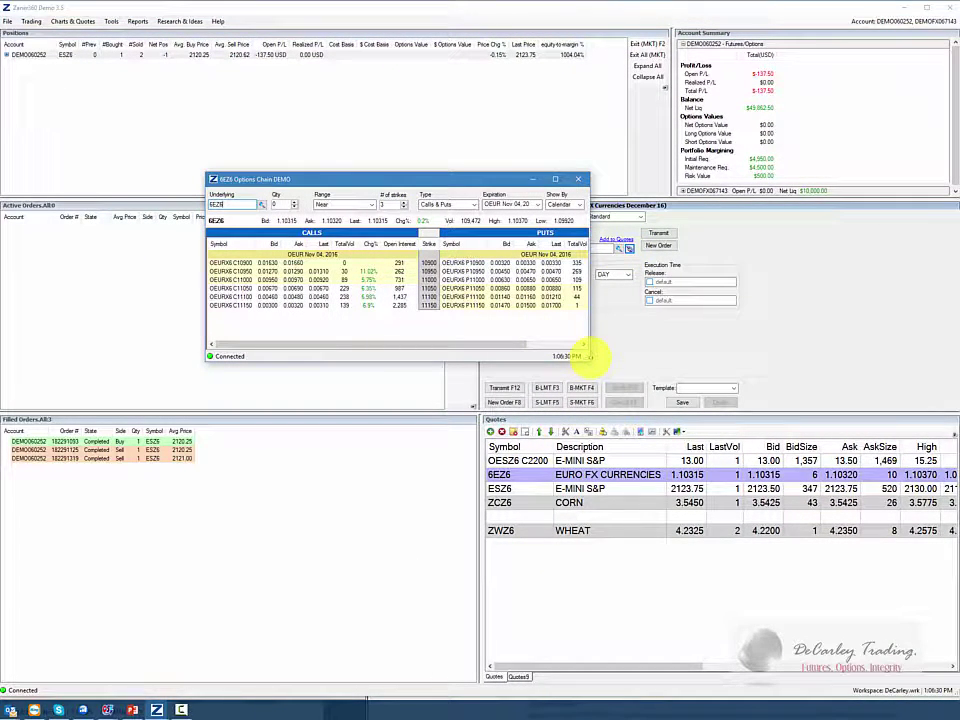
pyautogui.moveTo(583, 357); pyautogui.dragTo(840, 521)
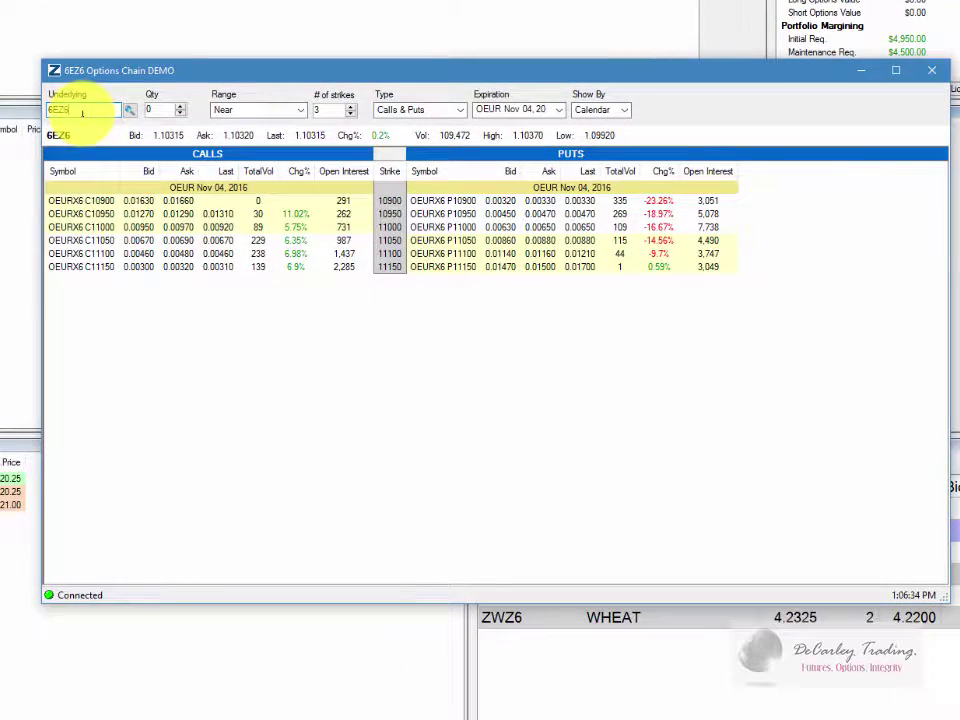
pyautogui.click(74, 110)
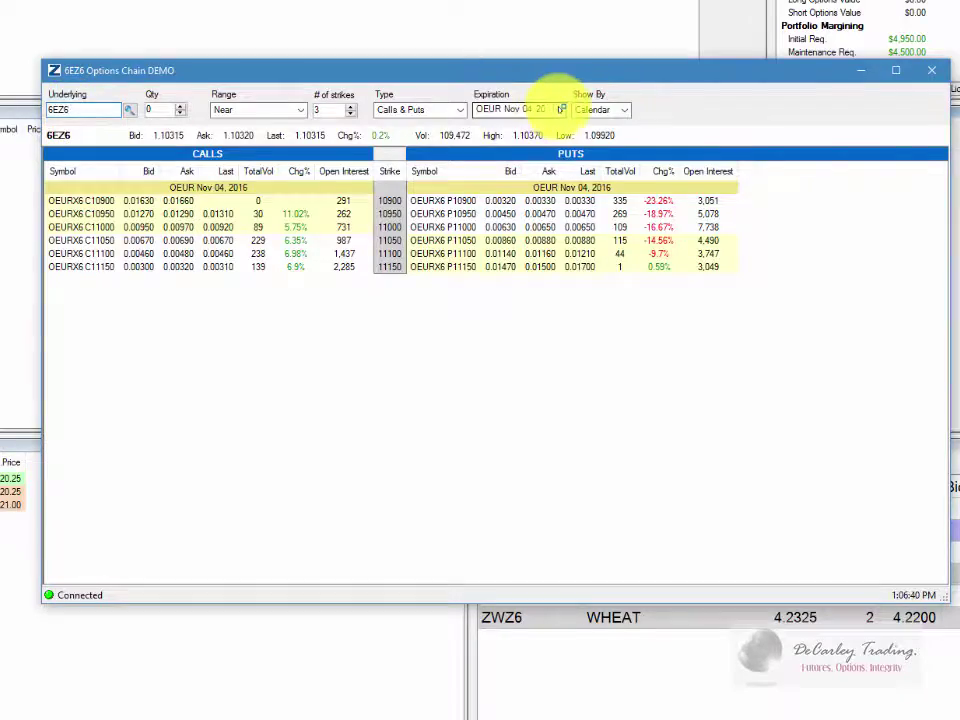
# - Choose the OEUR Dec 09, 2016 expiration for the chain
pyautogui.click(679, 121)
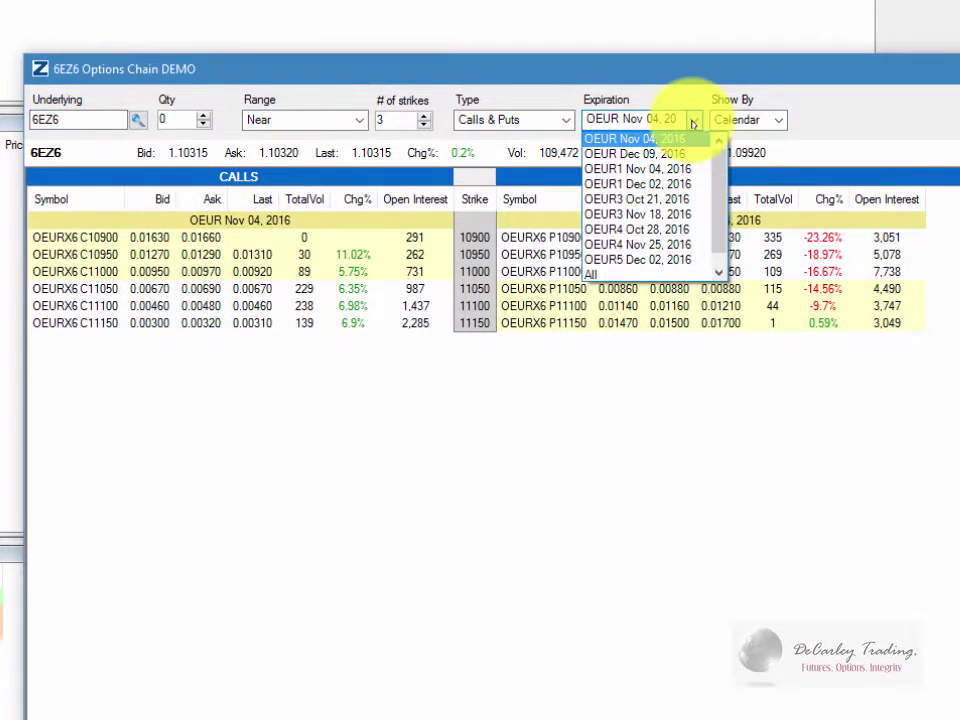
pyautogui.scroll(-1, 700, 180)
pyautogui.scroll(1, 700, 175)
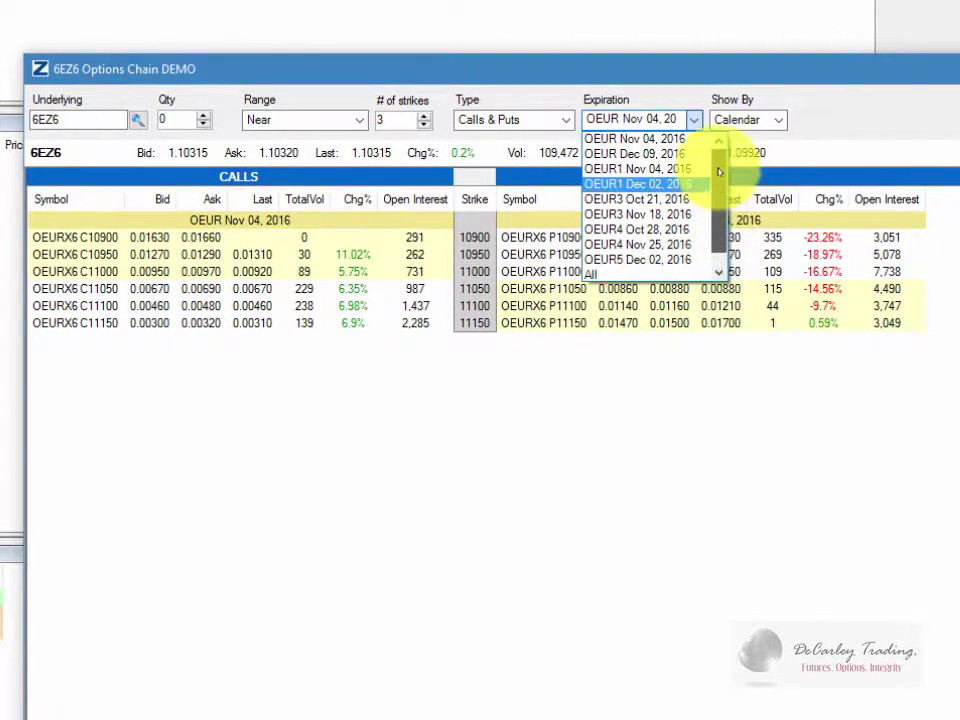
pyautogui.click(635, 154)
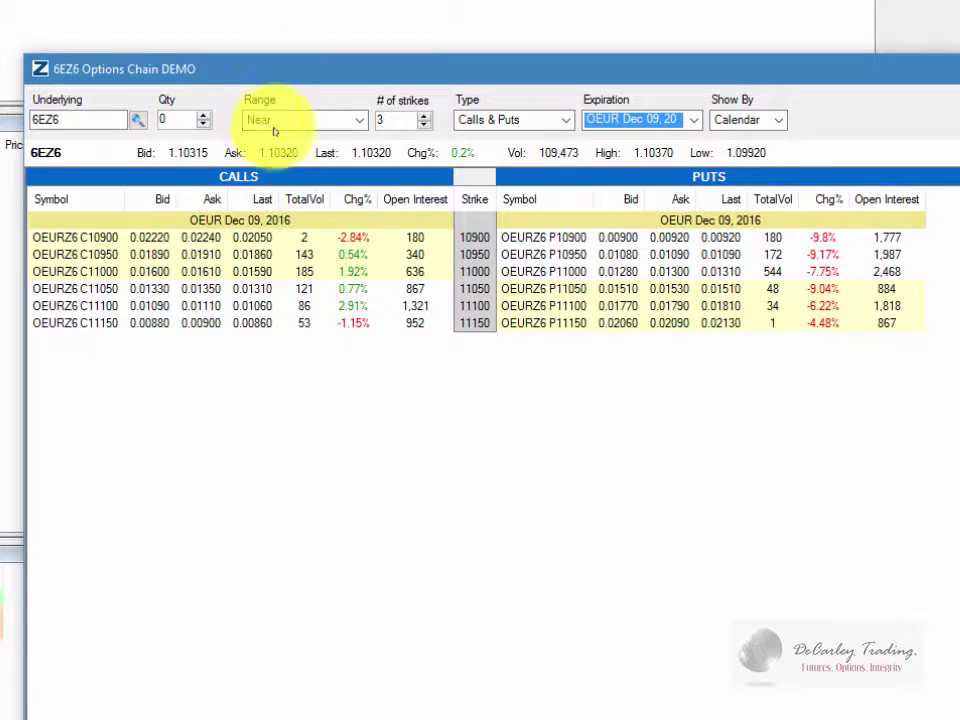
# - Set the strike Range to All, then back to Near
pyautogui.click(364, 121)
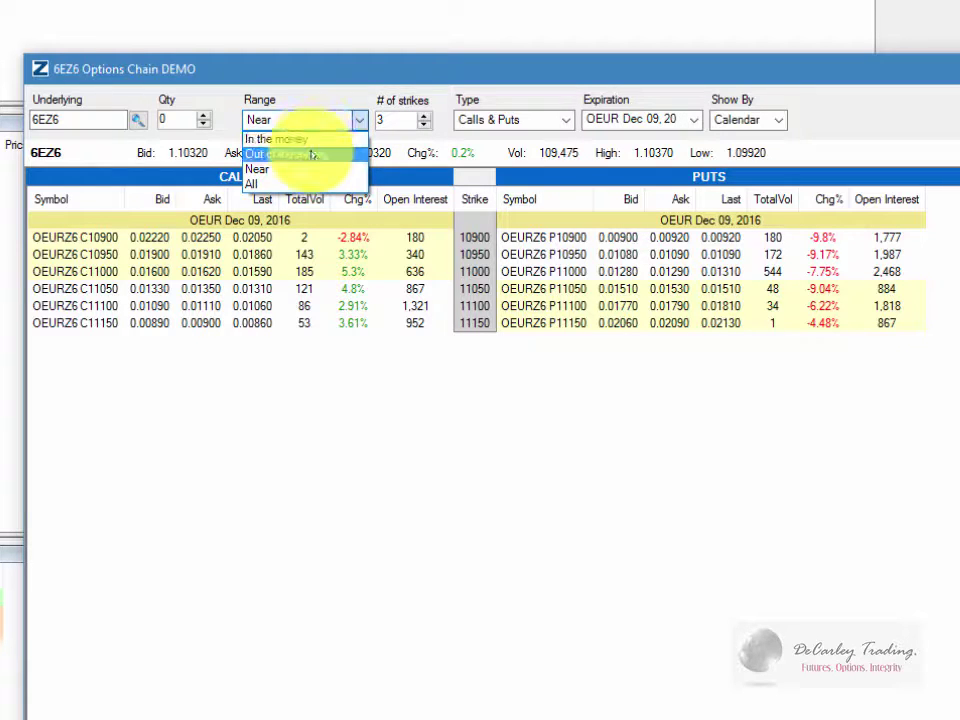
pyautogui.click(272, 185)
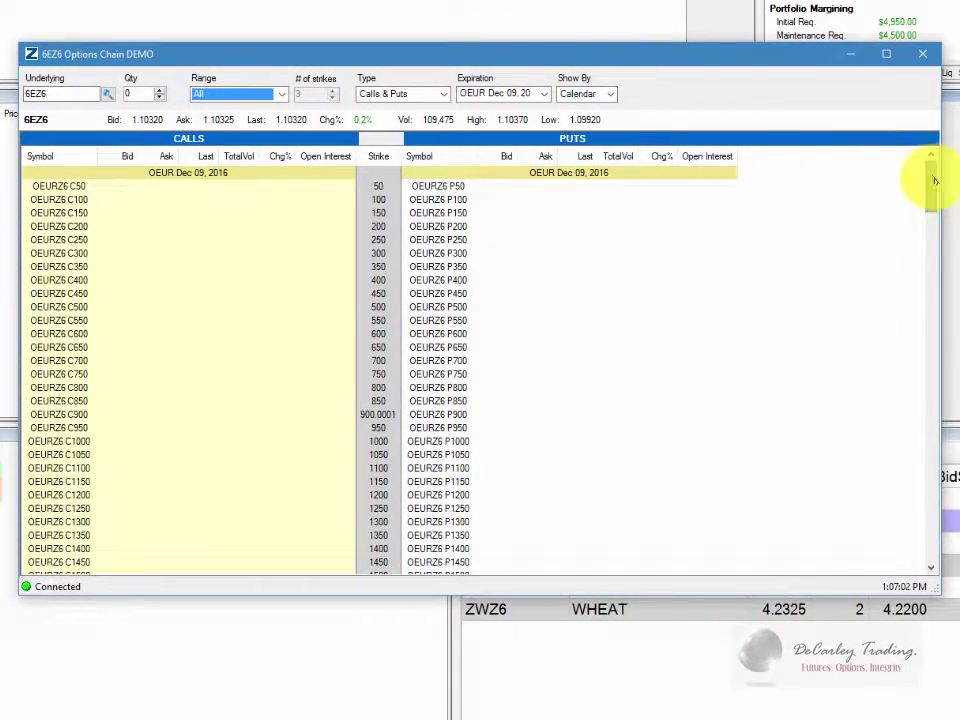
pyautogui.moveTo(935, 181); pyautogui.dragTo(932, 151)
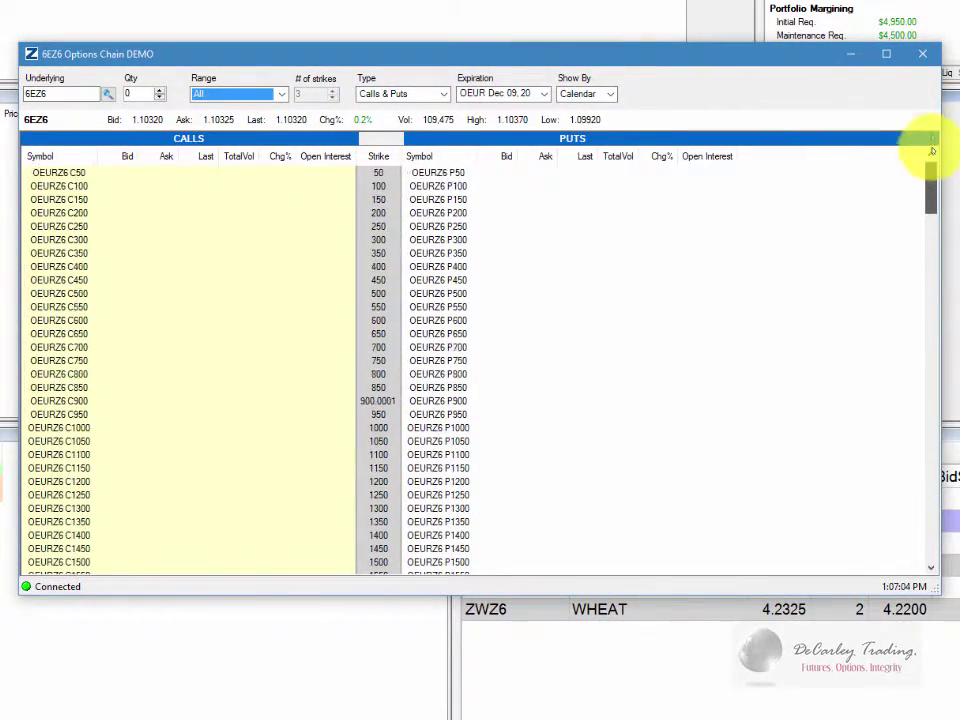
pyautogui.click(278, 94)
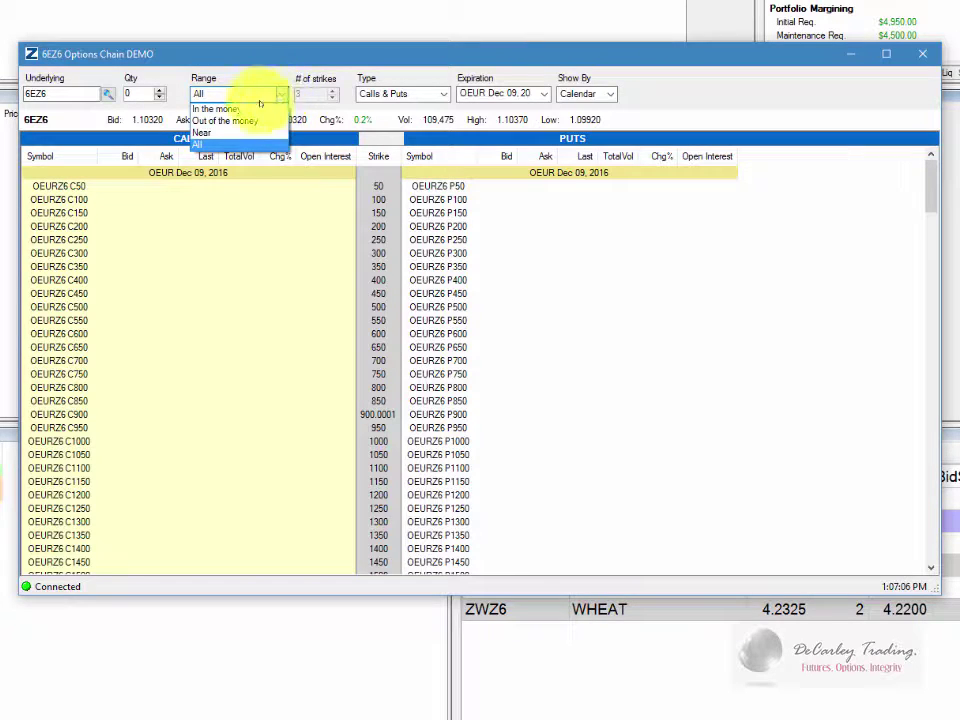
pyautogui.click(205, 131)
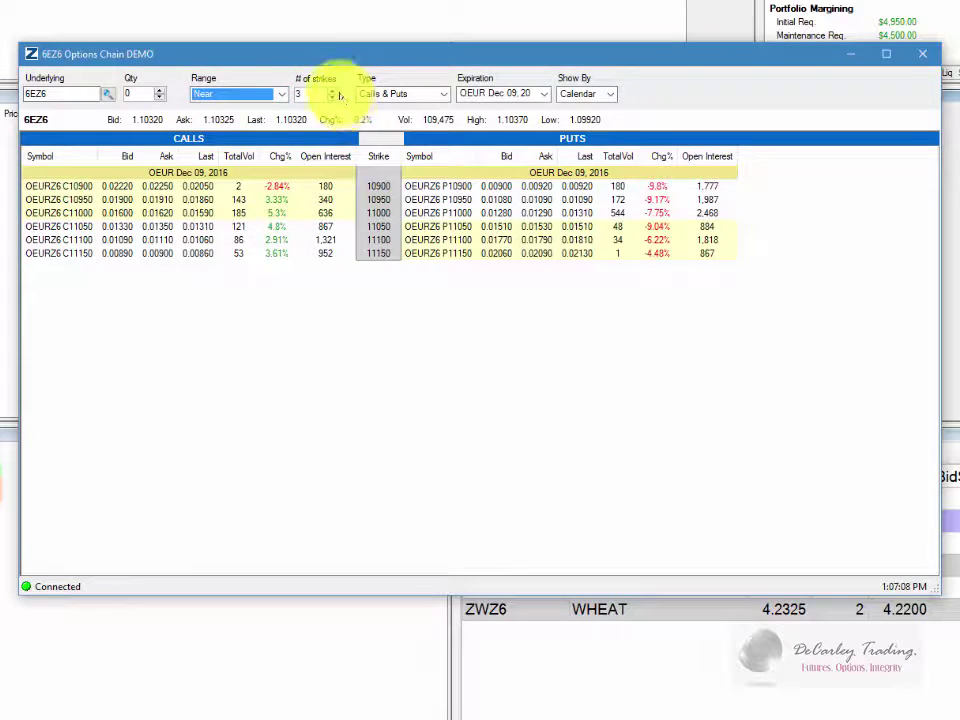
# - Raise the number of strikes shown to 13
pyautogui.click(333, 93)
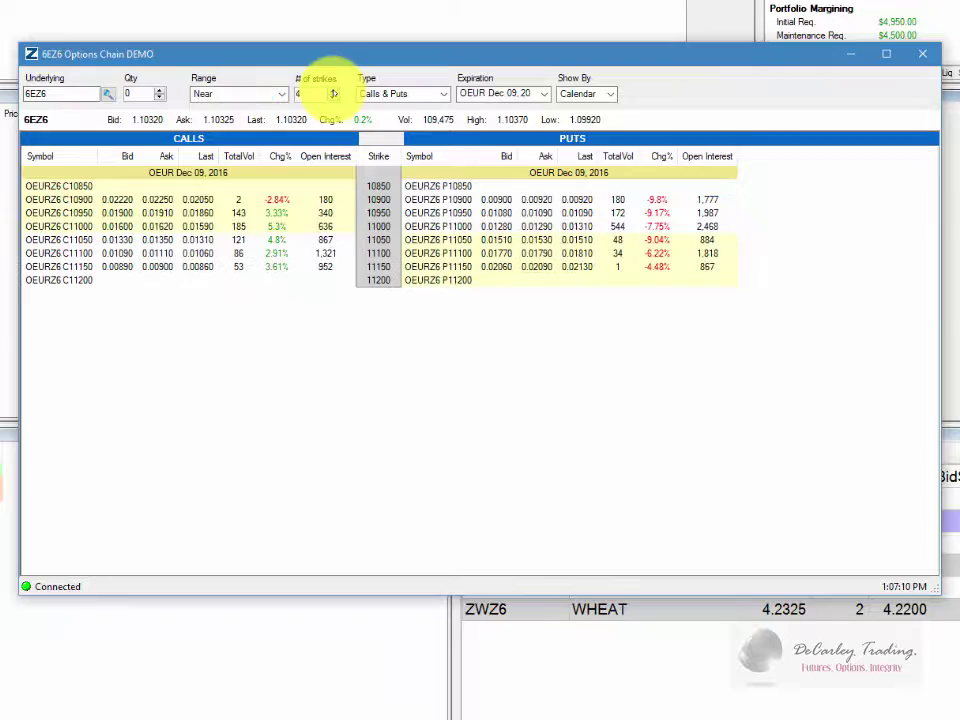
pyautogui.click(333, 93)
pyautogui.click(333, 93)
pyautogui.click(333, 93)
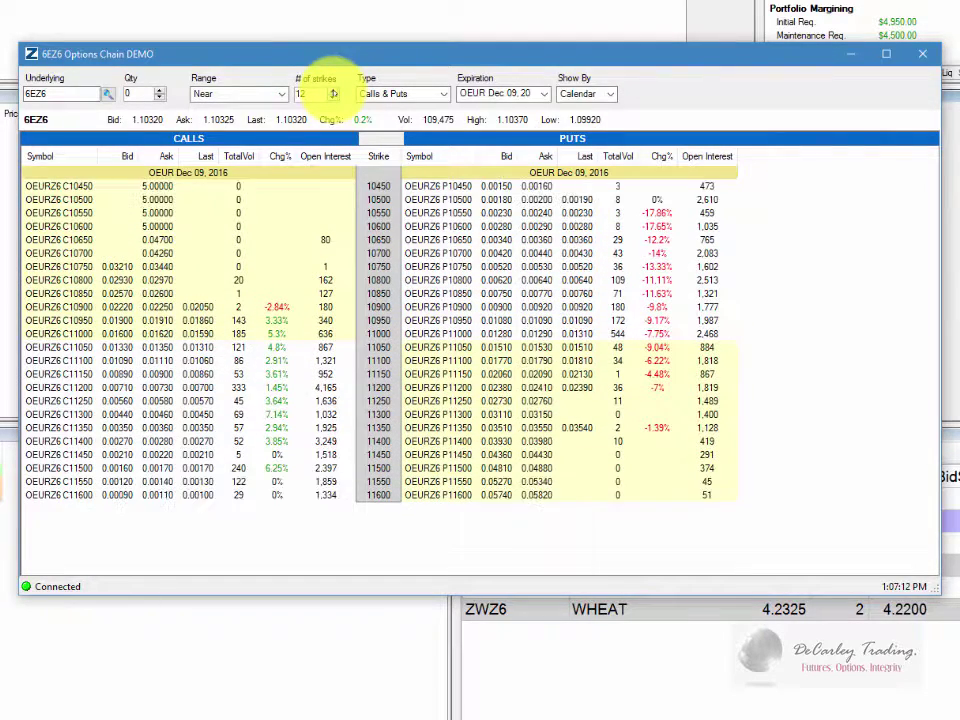
pyautogui.click(333, 93)
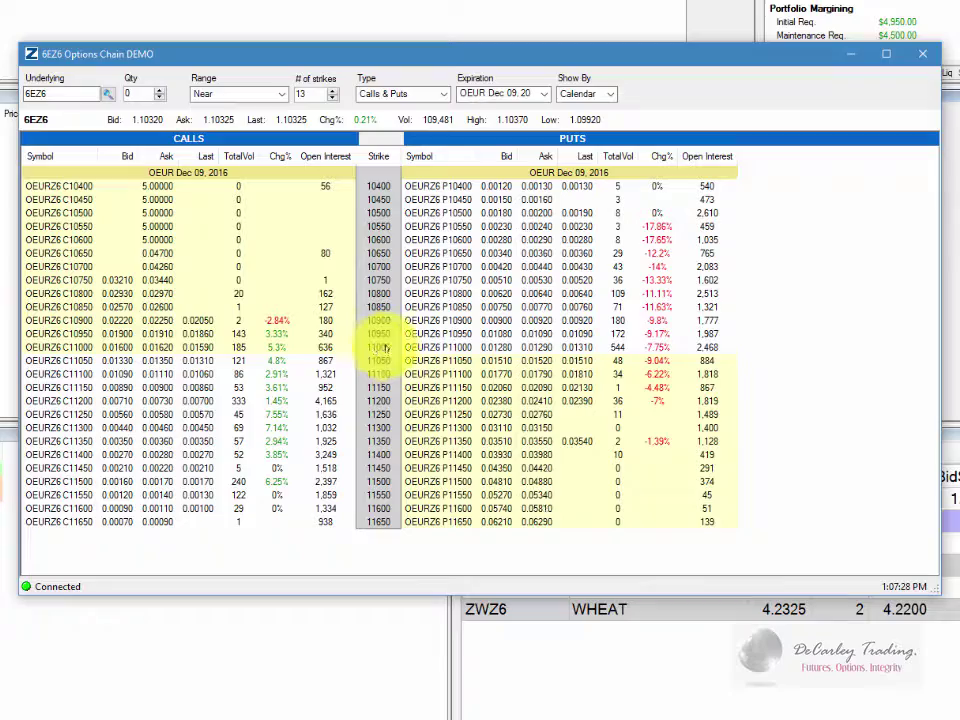
# - Load the OEURZ6 11000 put from the chain into the order ticket
pyautogui.click(140, 347)
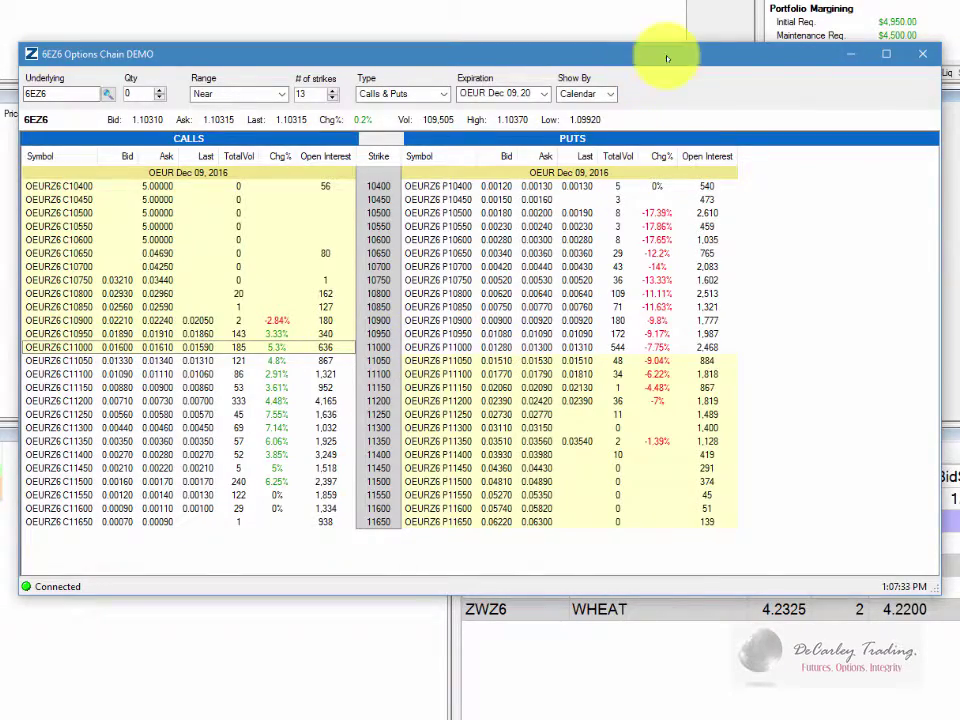
pyautogui.moveTo(666, 56); pyautogui.dragTo(910, 302)
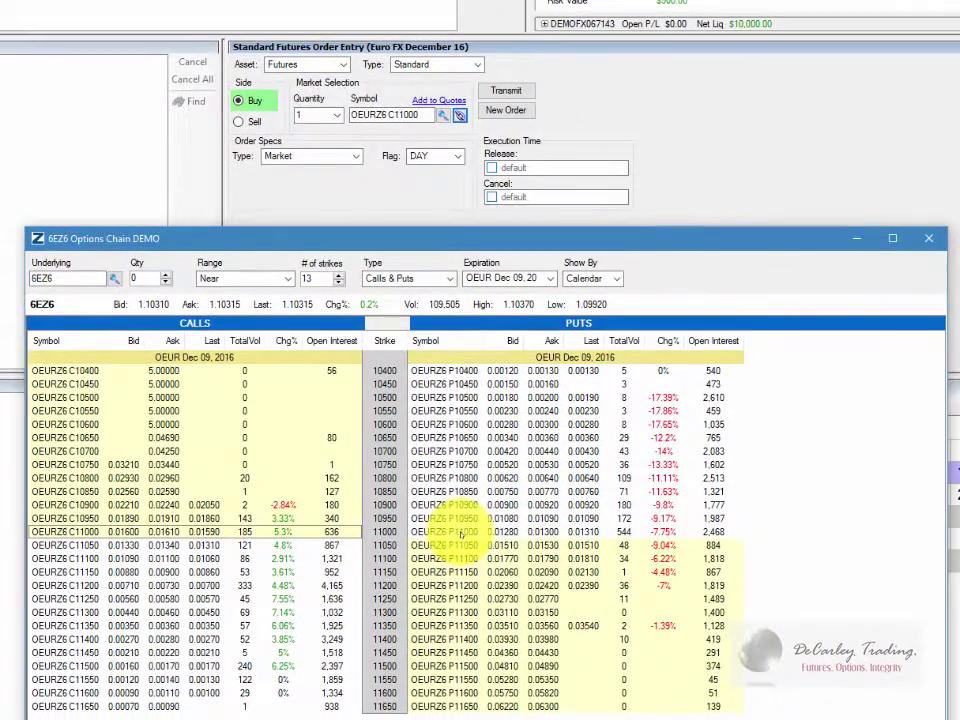
pyautogui.click(458, 532)
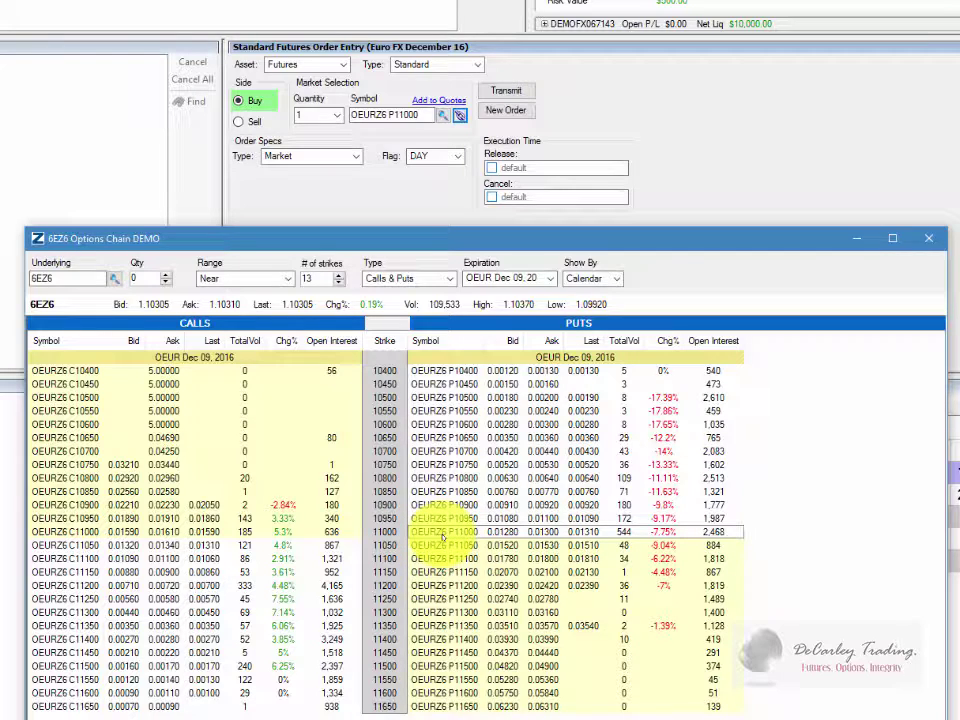
# - Set the put order's type to Market, after briefly trying Limit
pyautogui.click(355, 166)
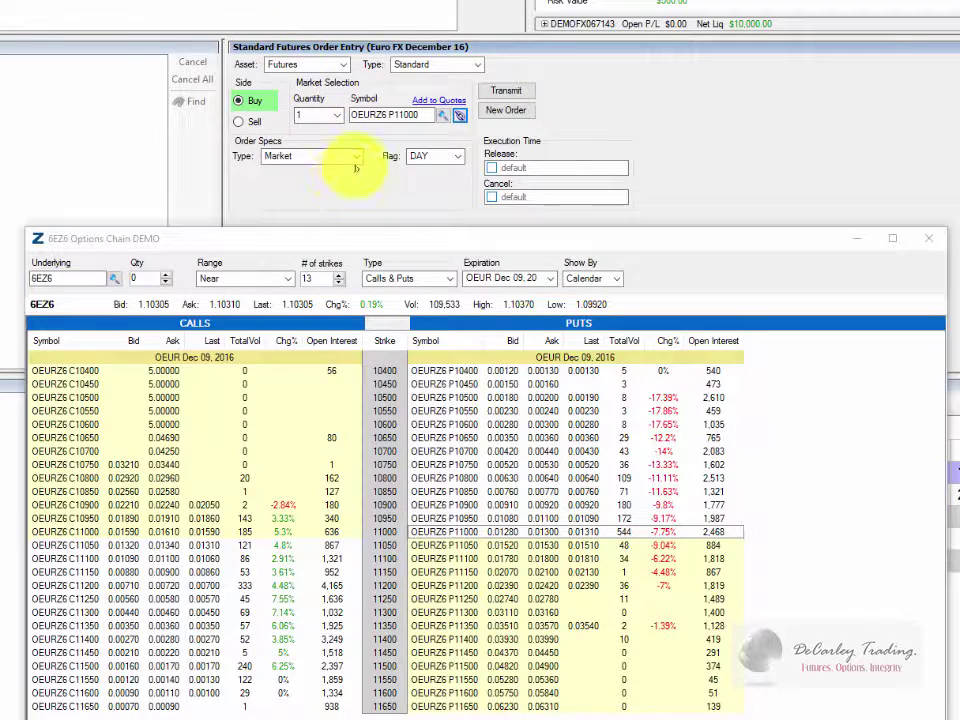
pyautogui.click(356, 157)
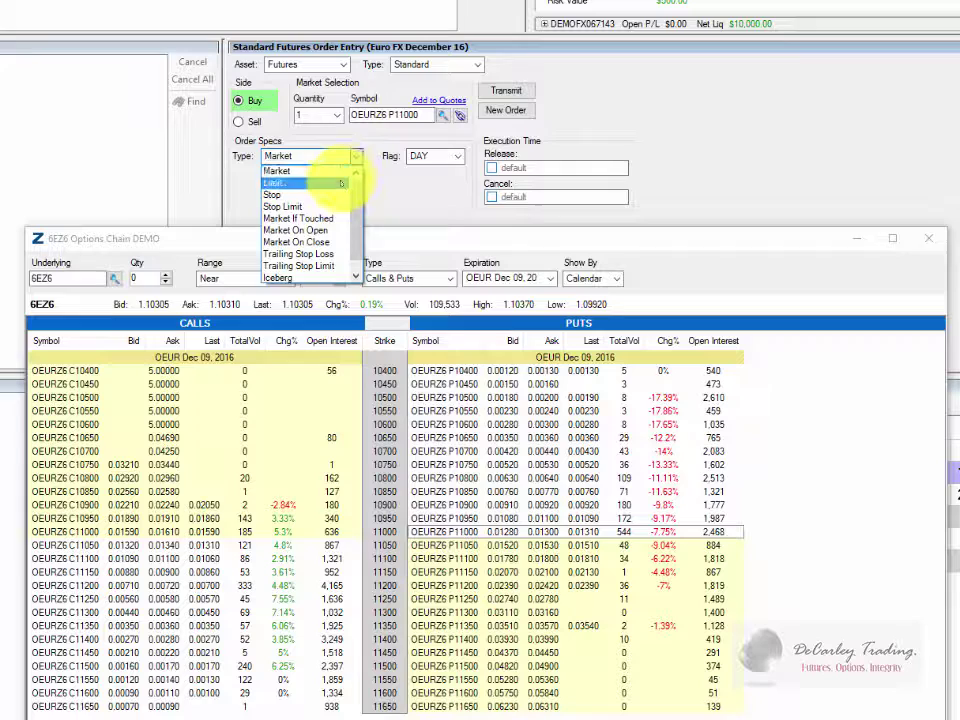
pyautogui.click(338, 182)
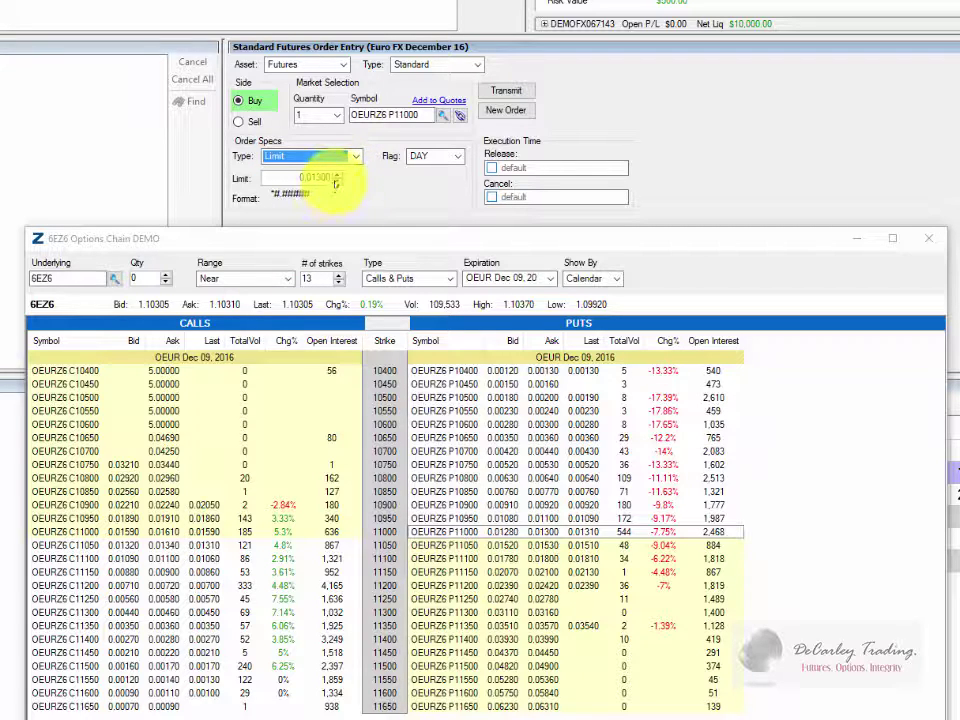
pyautogui.press('Tab')
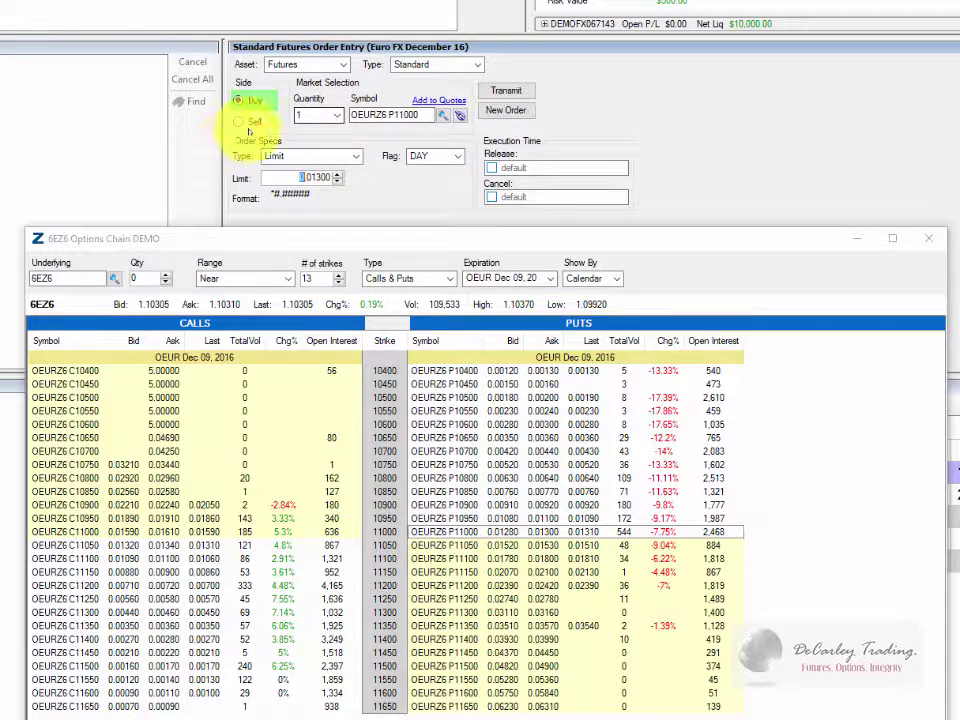
pyautogui.click(353, 158)
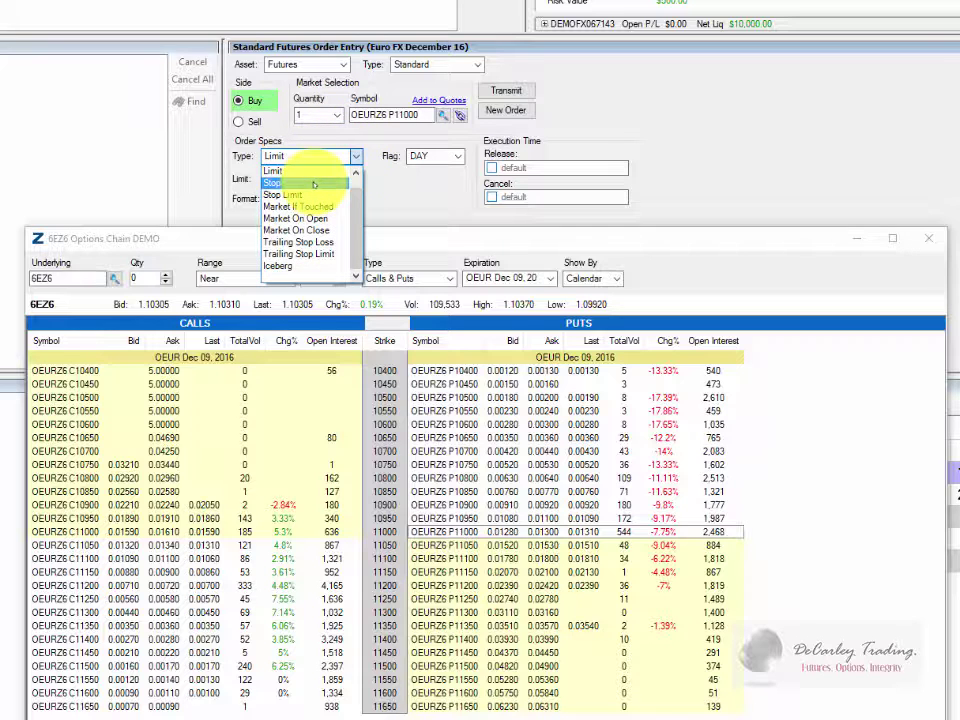
pyautogui.scroll(1, 311, 163)
pyautogui.click(312, 168)
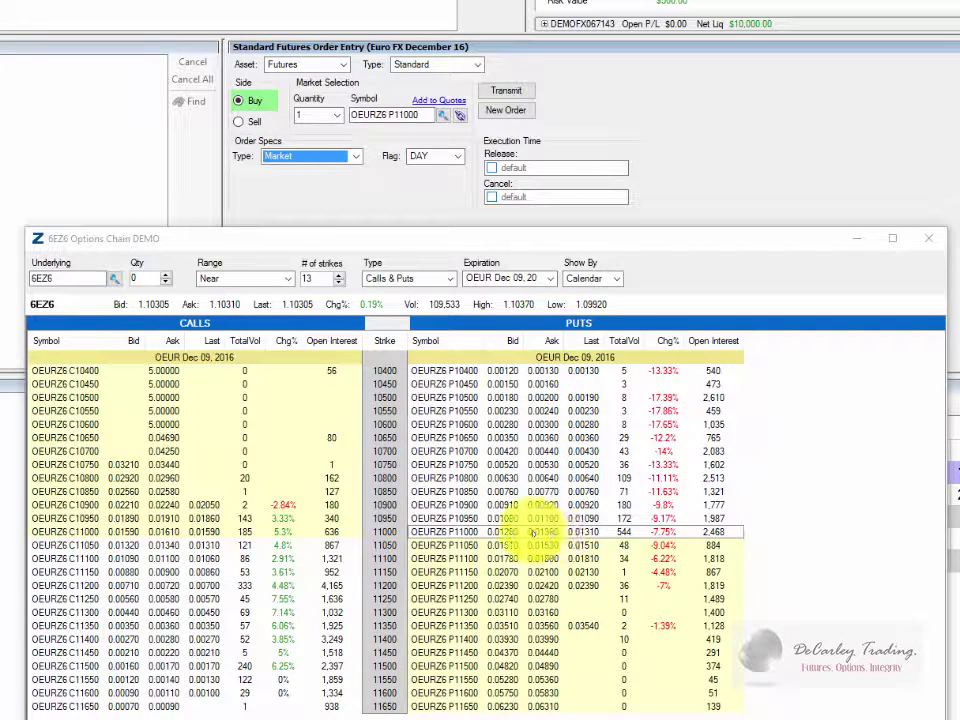
# - Switch the order to Limit and keep the side on Buy
pyautogui.click(357, 161)
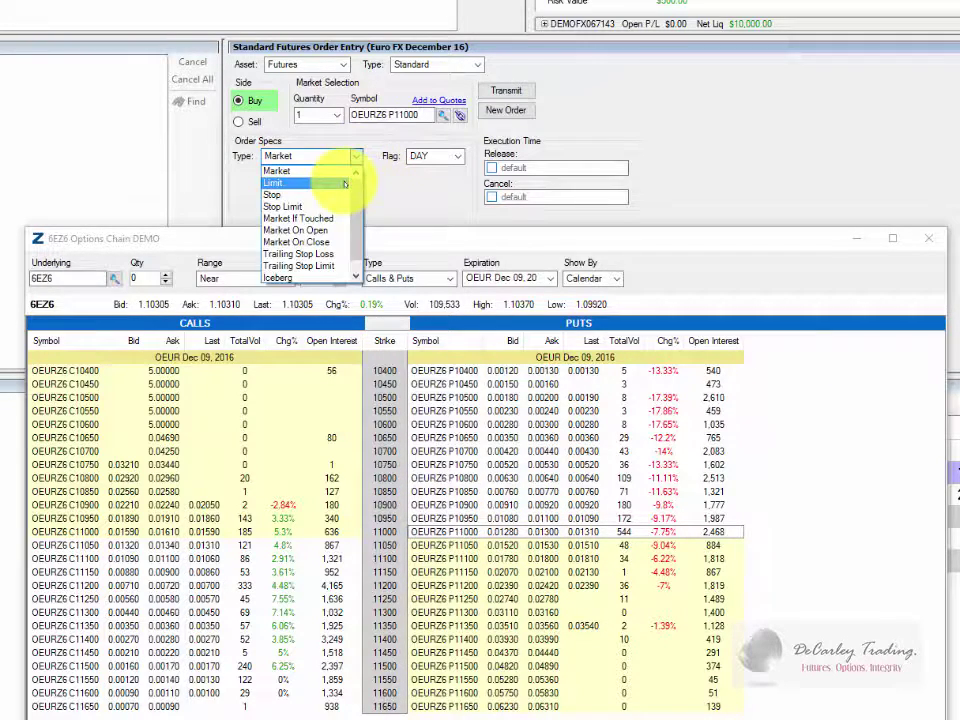
pyautogui.click(344, 181)
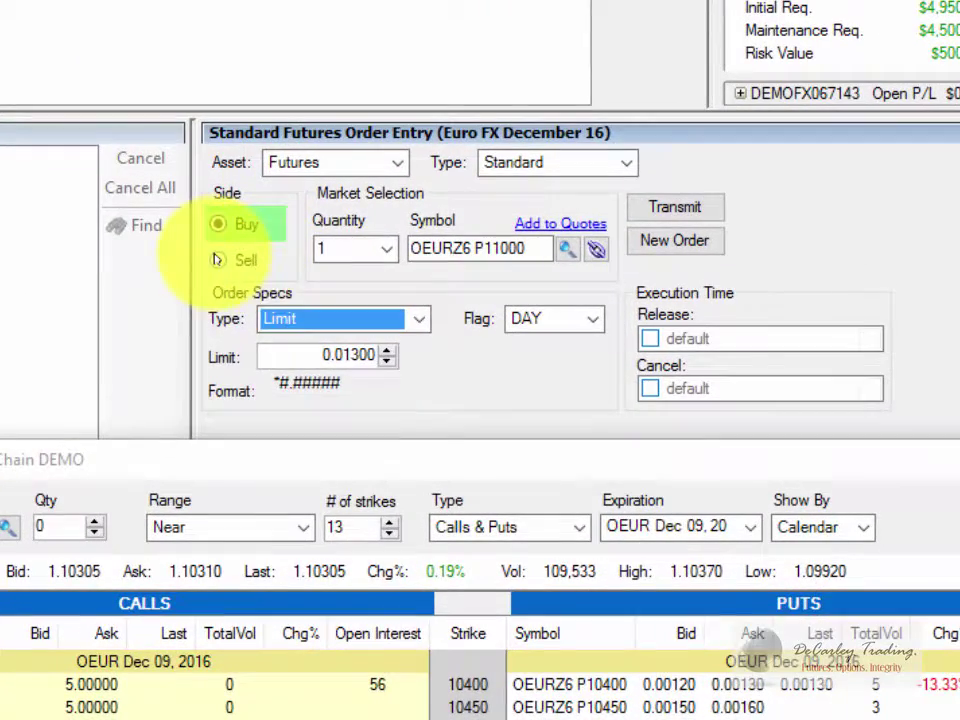
pyautogui.click(217, 260)
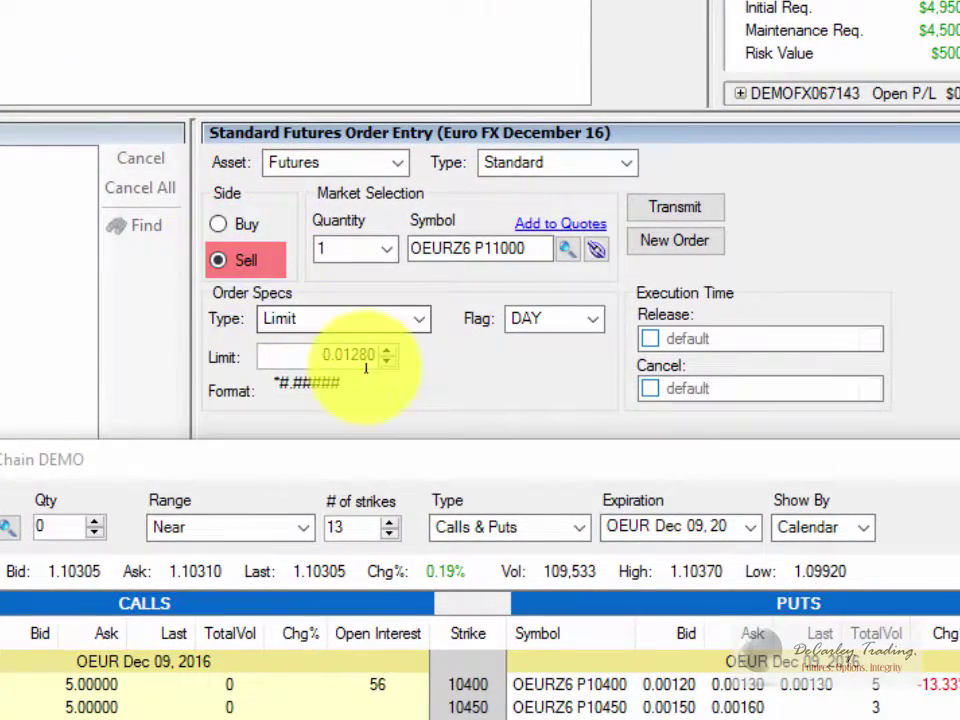
pyautogui.click(218, 226)
pyautogui.click(217, 260)
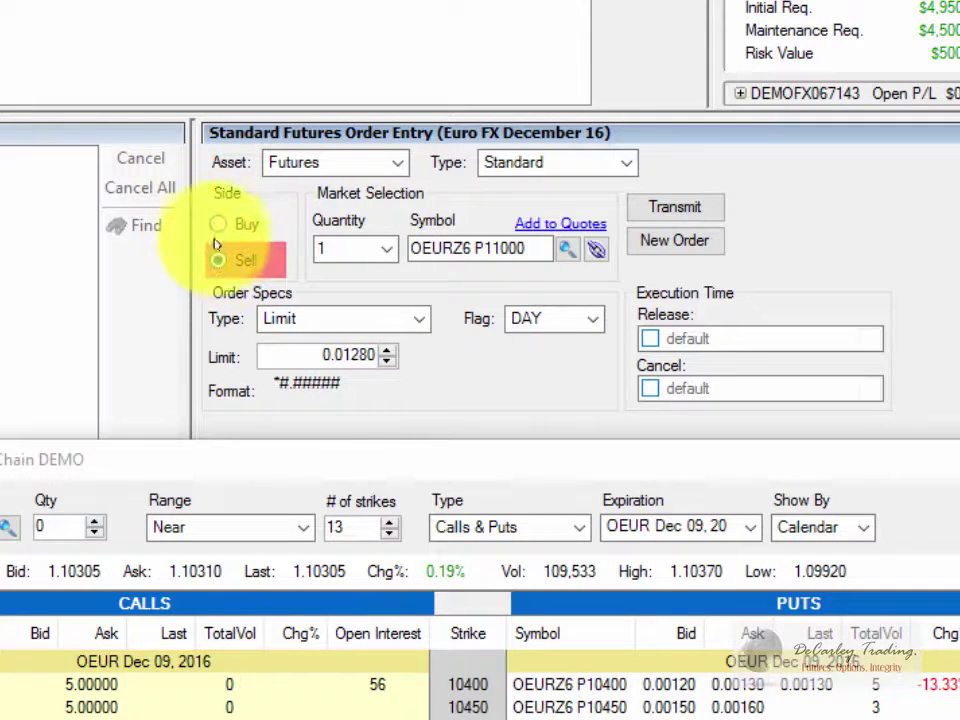
pyautogui.click(217, 224)
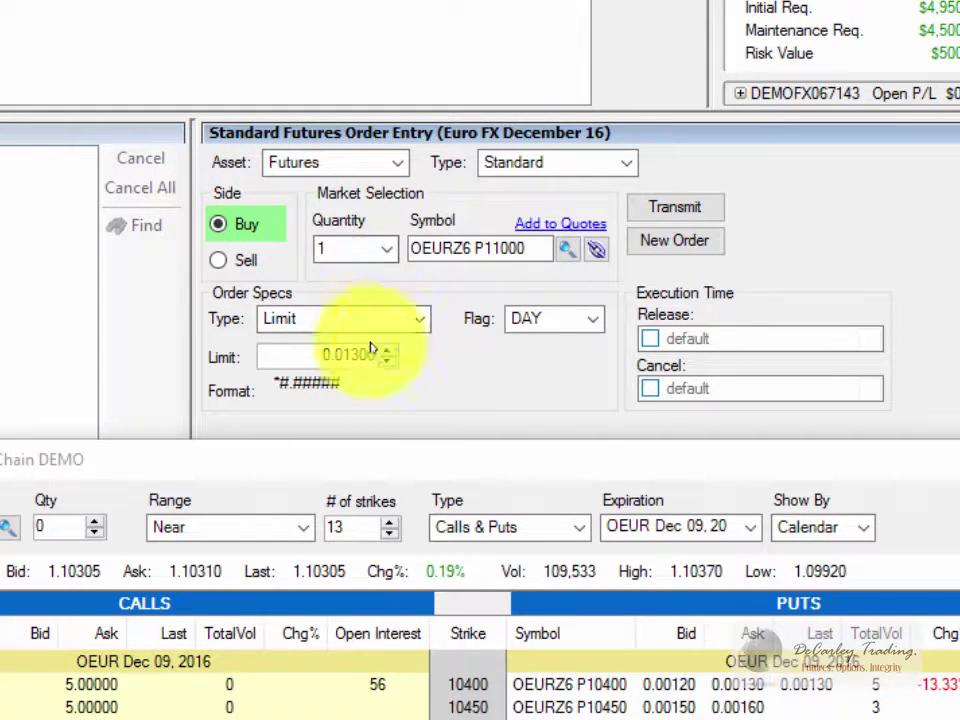
pyautogui.click(221, 234)
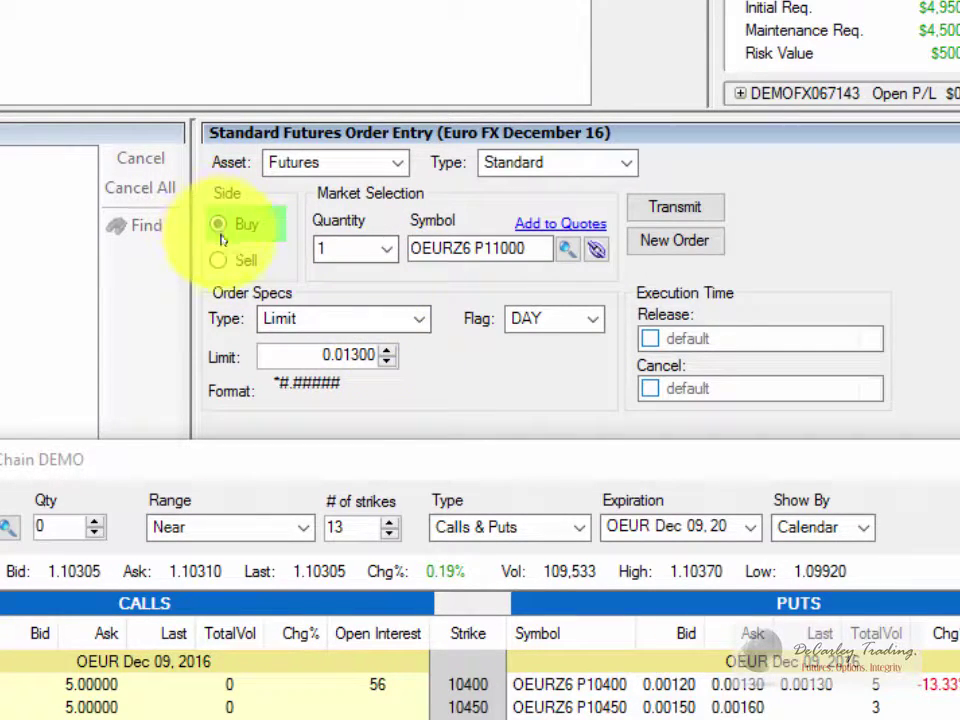
# - Raise the limit price to 0.01290, then transmit and confirm the buy order
pyautogui.click(386, 352)
pyautogui.click(675, 207)
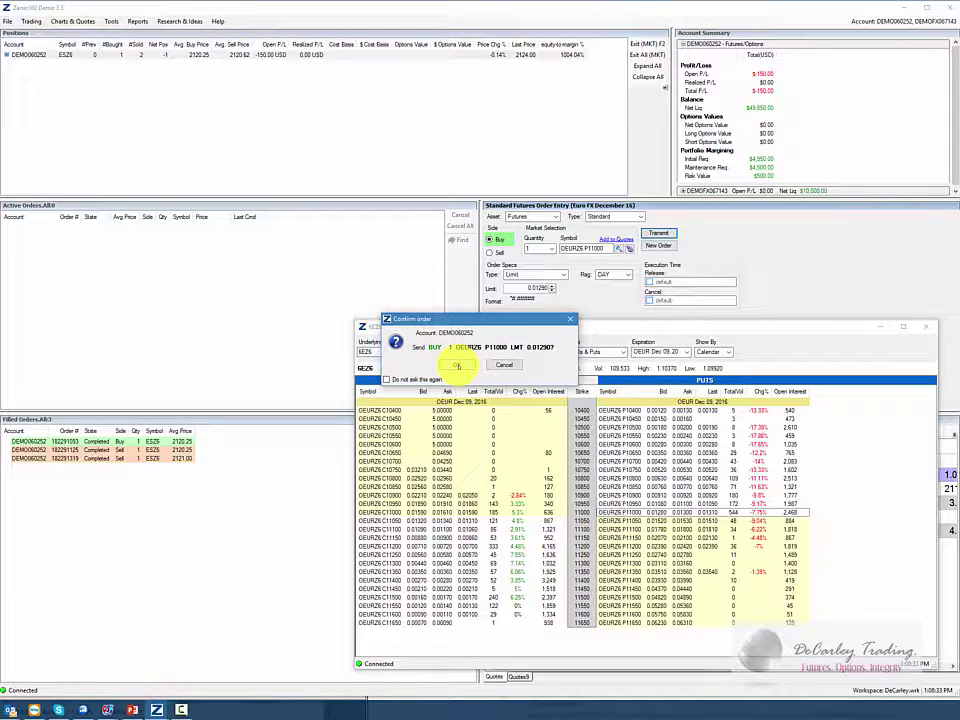
pyautogui.click(457, 365)
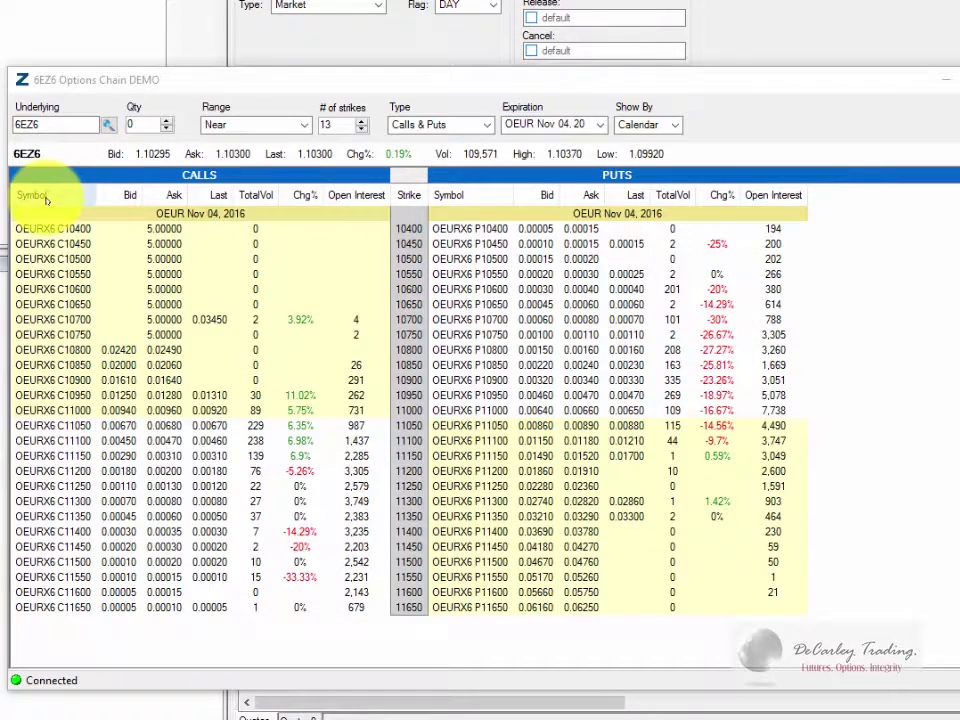
# - Drag the calls Symbol column beside Bid, then cycle Type through Calls, Puts, and Calls & Puts
pyautogui.moveTo(32, 190); pyautogui.dragTo(378, 192)
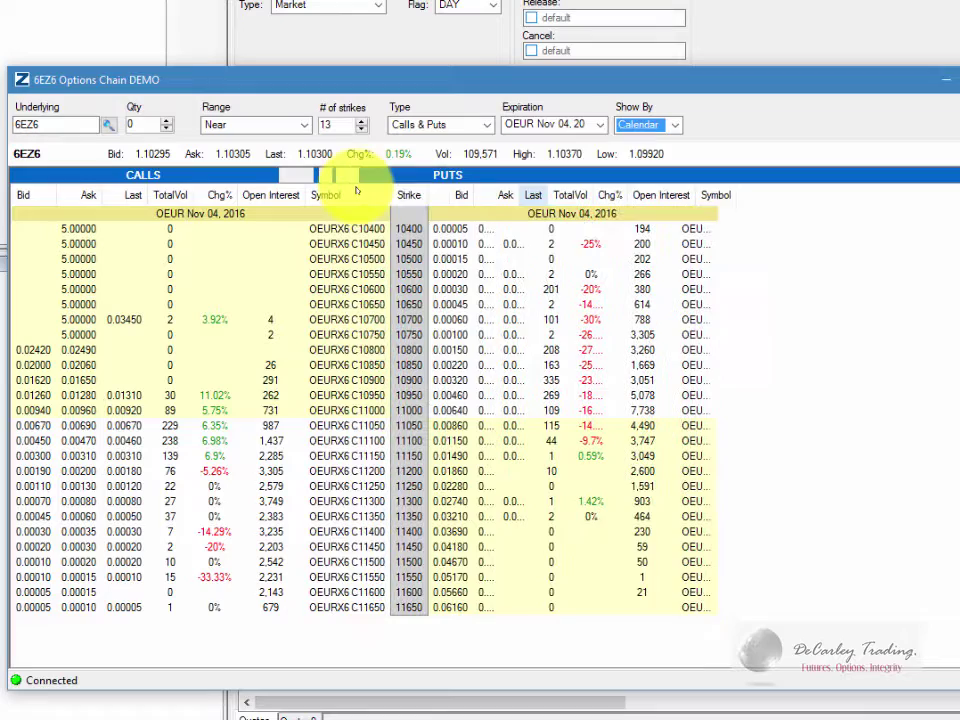
pyautogui.click(485, 128)
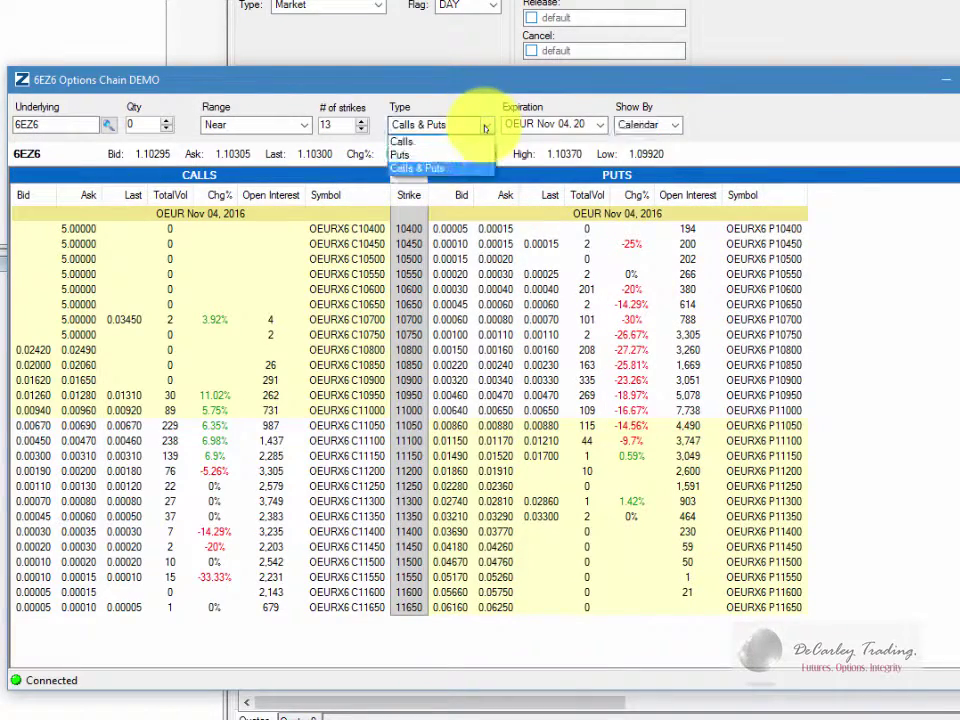
pyautogui.click(443, 139)
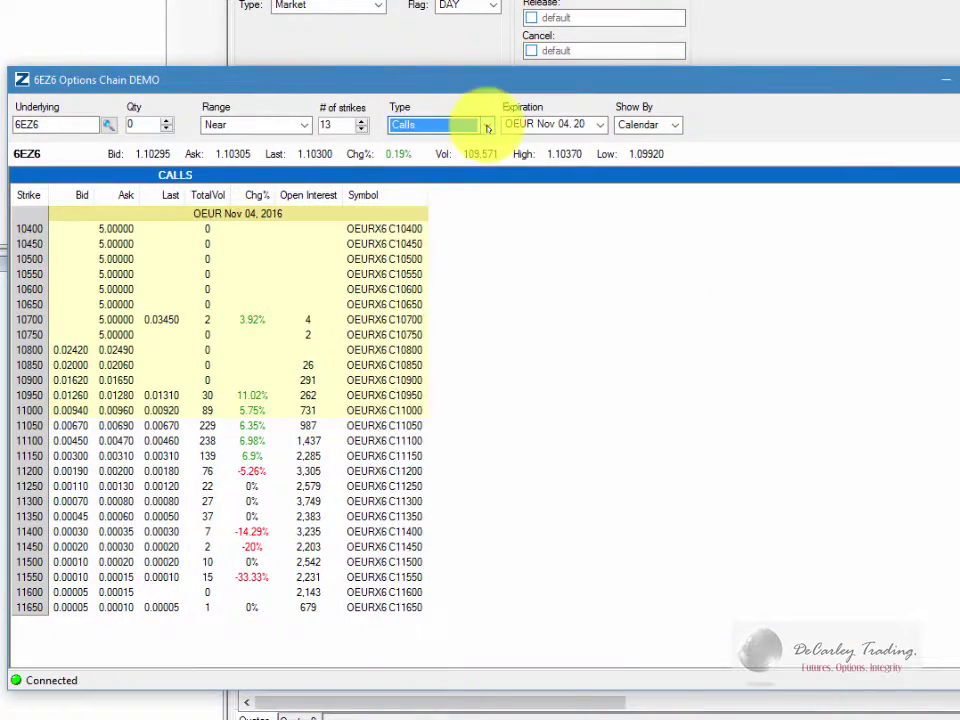
pyautogui.click(487, 128)
pyautogui.click(465, 155)
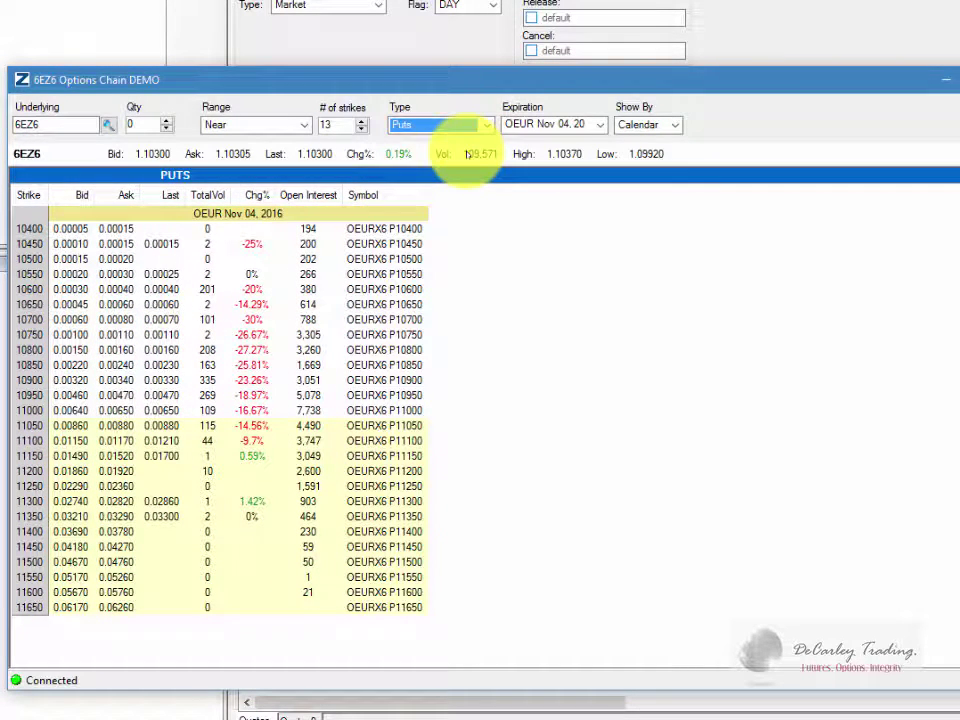
pyautogui.click(476, 125)
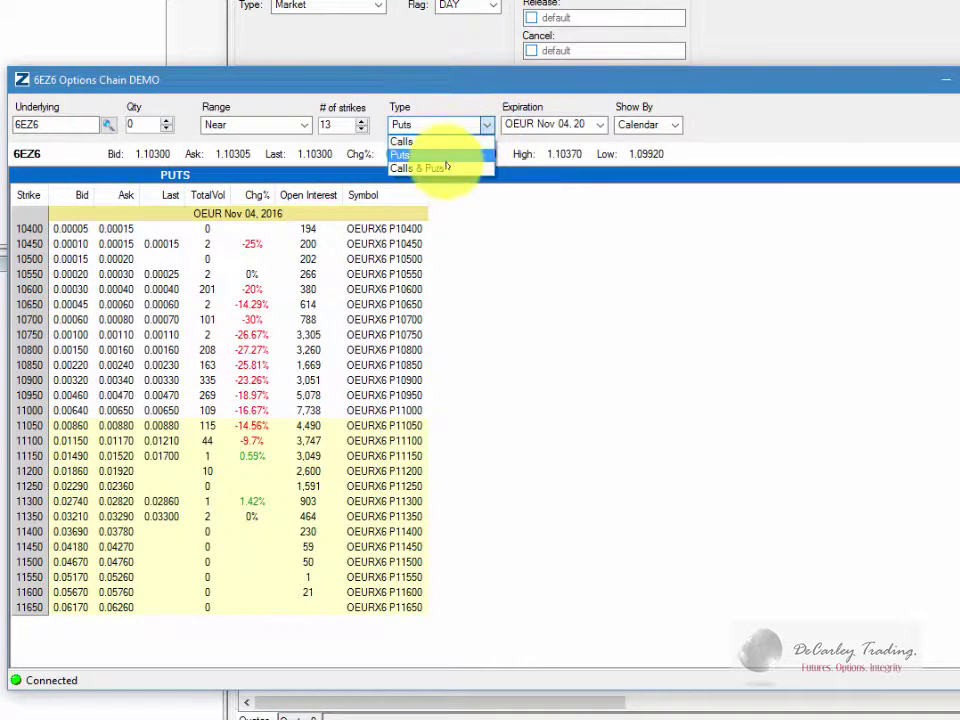
pyautogui.click(444, 168)
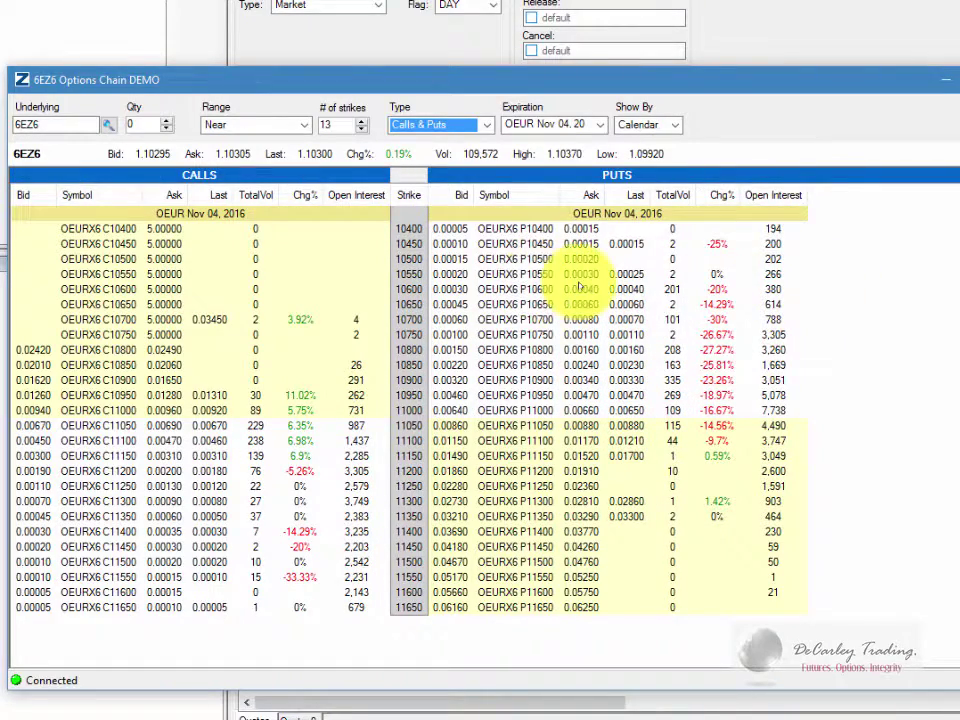
# - In Column Setup, uncheck Synchronize columns order and set Columns type to Call
pyautogui.rightClick(336, 194)
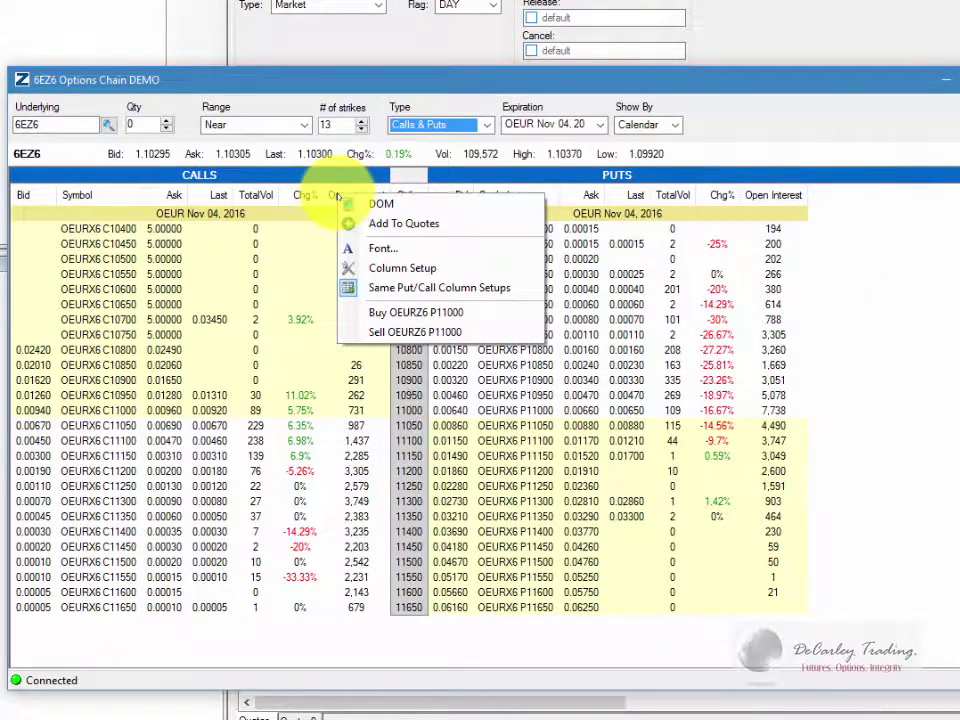
pyautogui.click(405, 269)
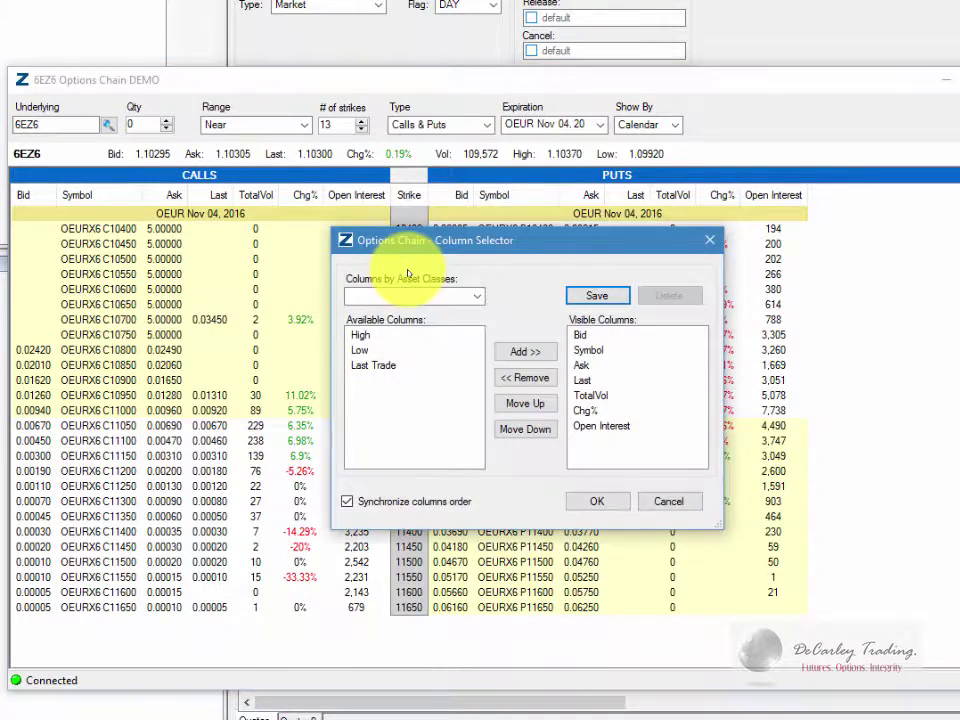
pyautogui.click(345, 502)
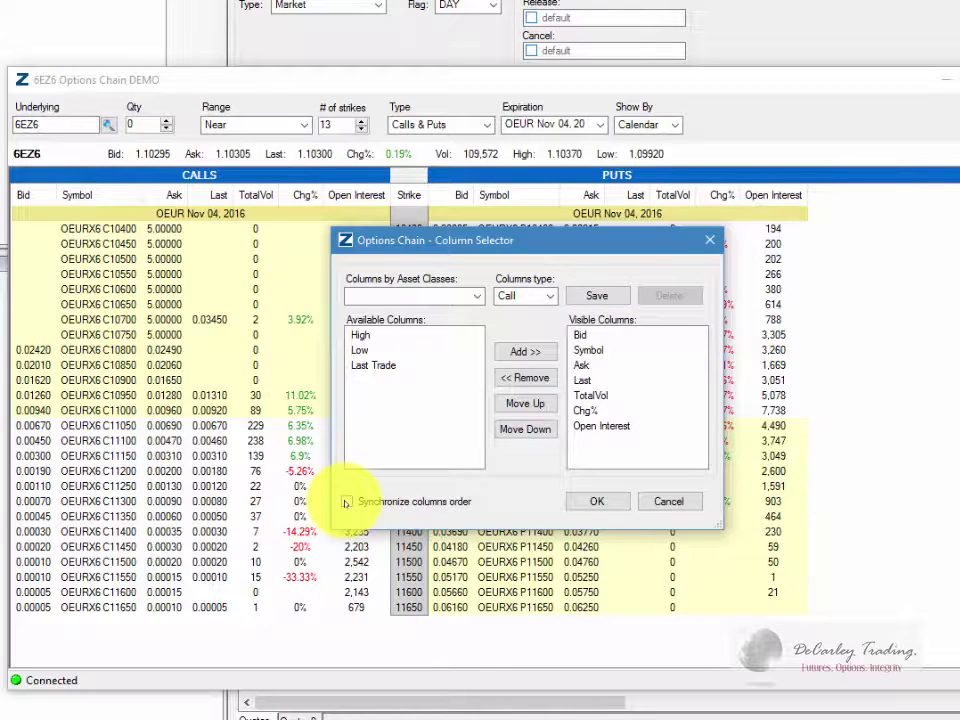
pyautogui.click(553, 297)
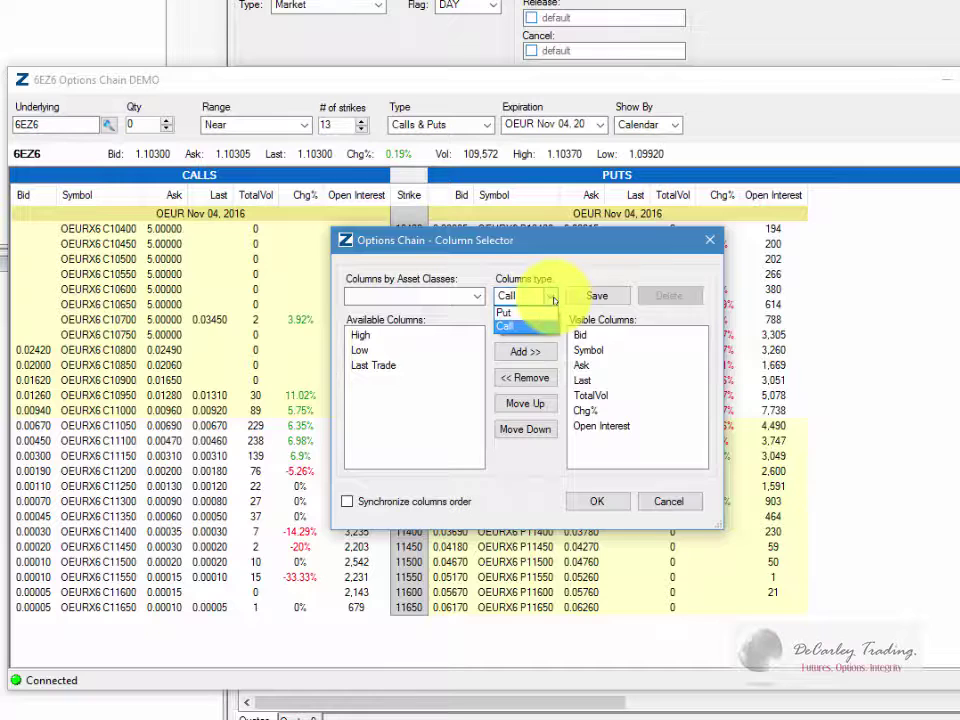
pyautogui.click(508, 326)
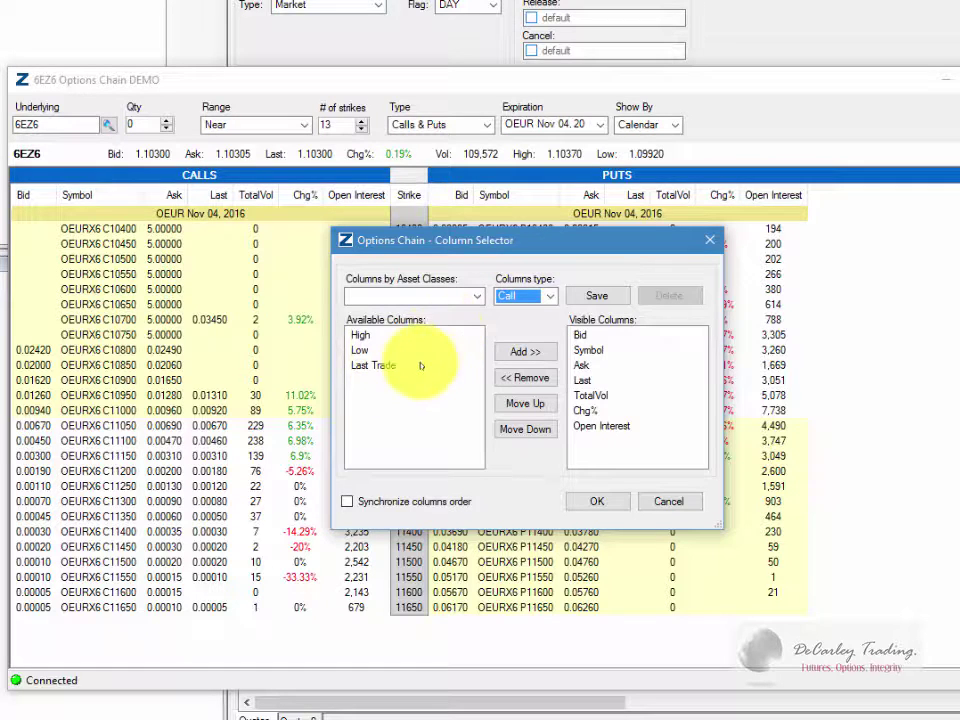
# - Add High, Last Trade and Low to the call columns and apply
pyautogui.click(370, 351)
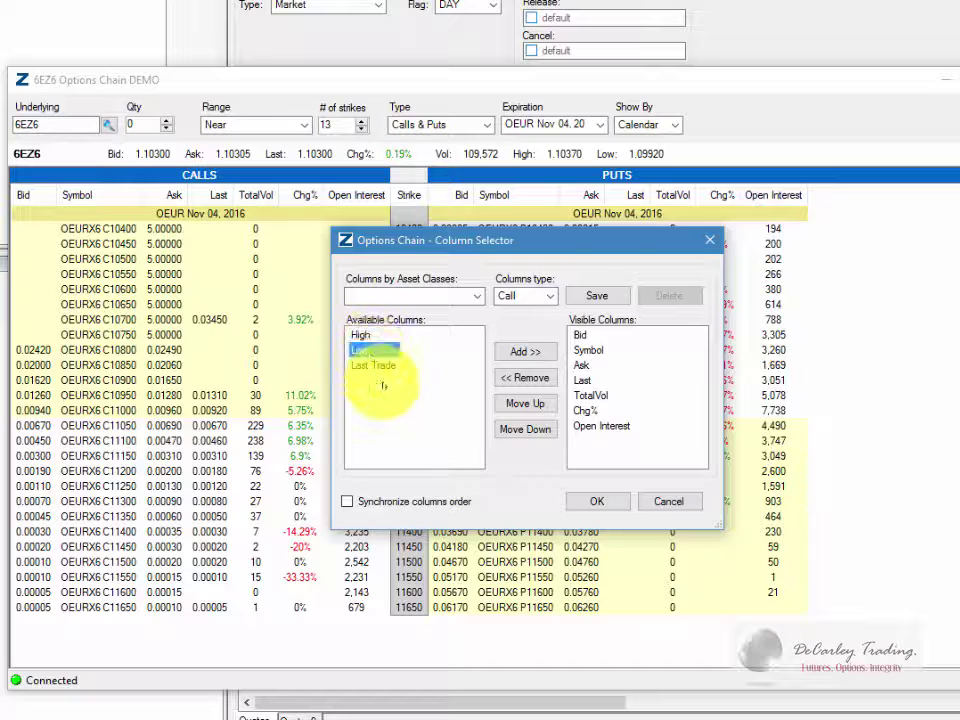
pyautogui.click(365, 336)
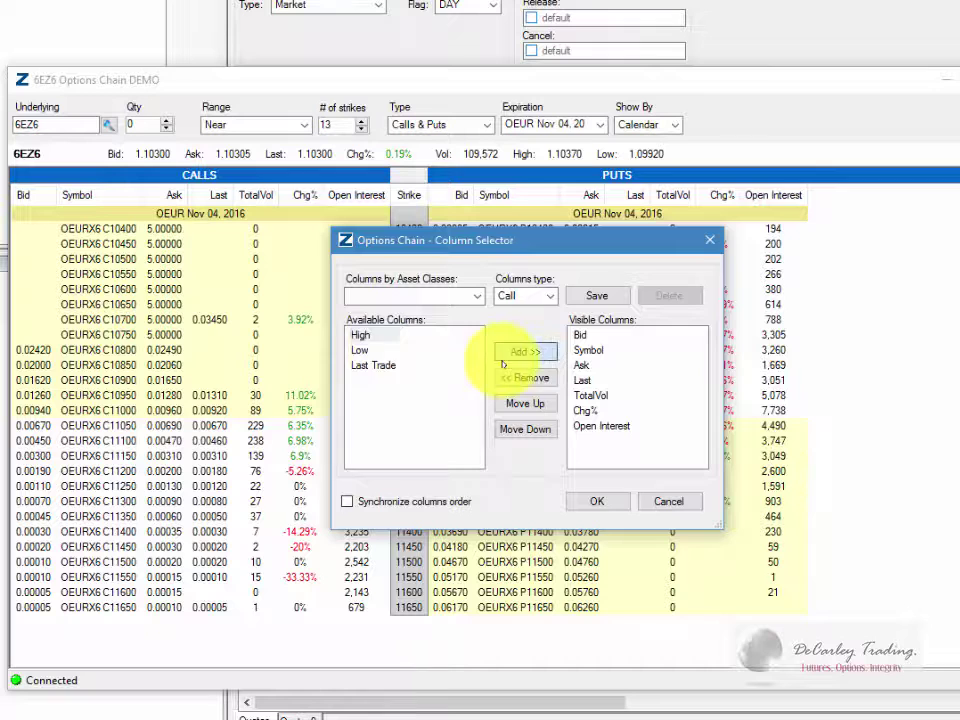
pyautogui.click(525, 352)
pyautogui.click(370, 349)
pyautogui.click(525, 352)
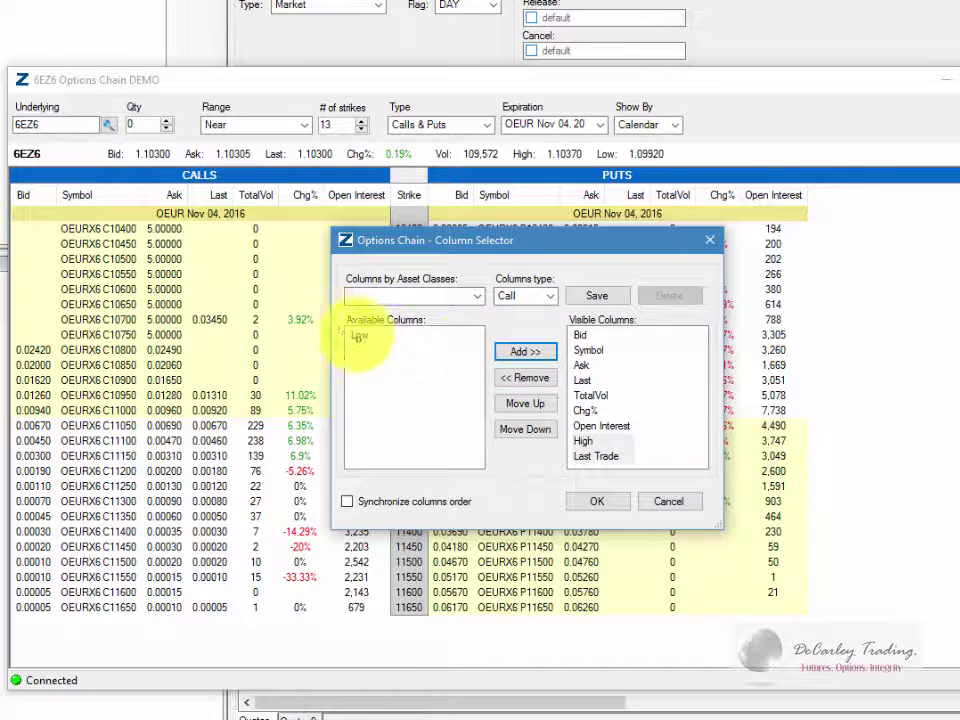
pyautogui.click(360, 337)
pyautogui.click(525, 352)
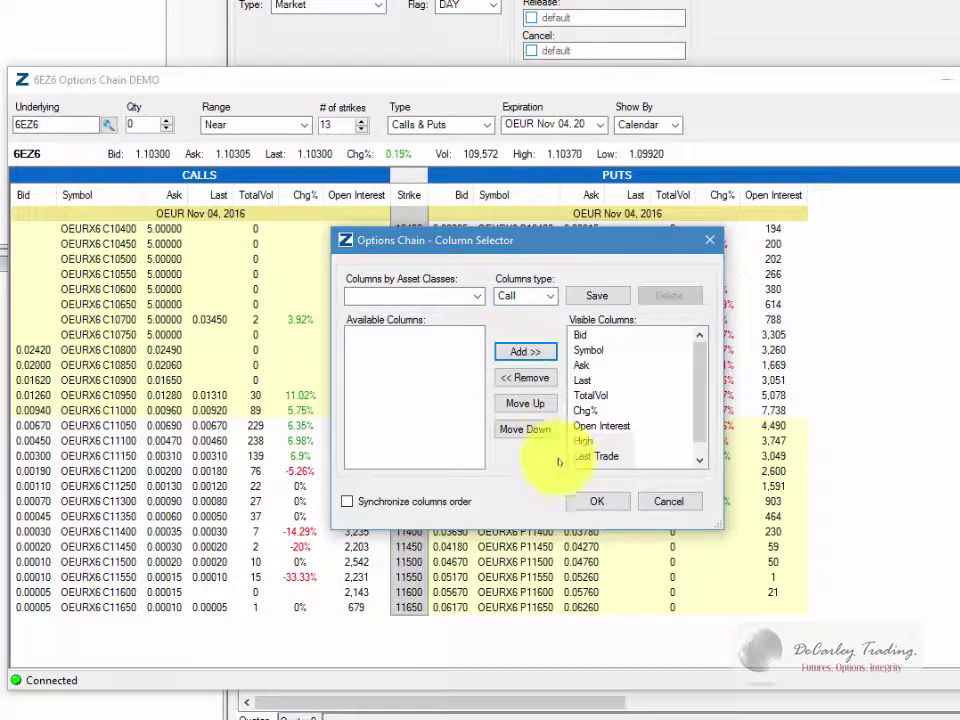
pyautogui.click(595, 502)
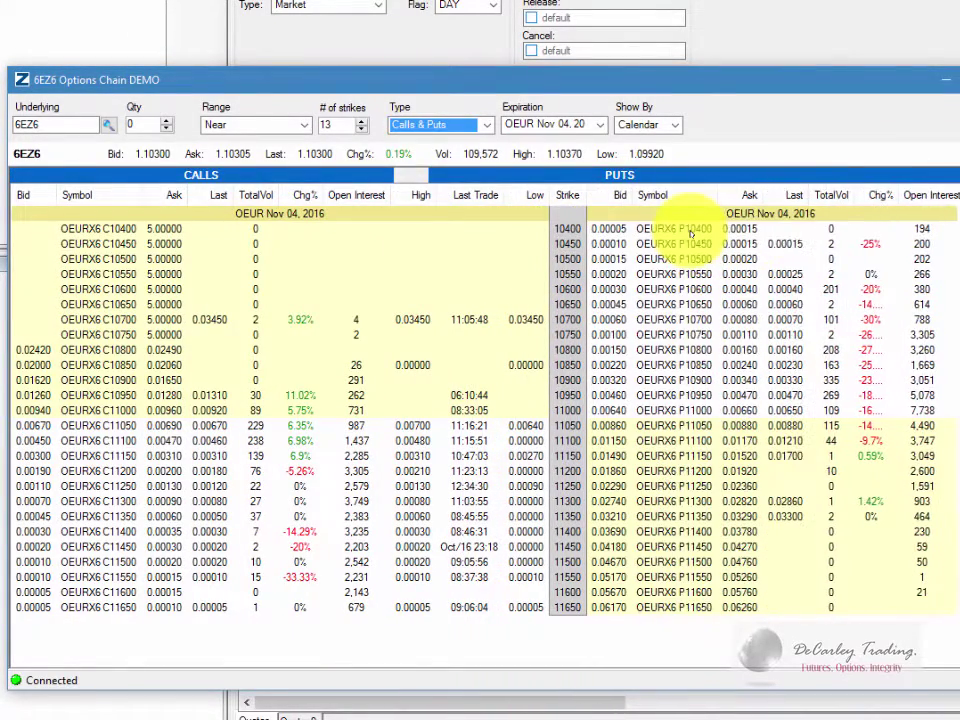
# - Place the calls Symbol column right beside Strike, then close the 6EZ6 options chain window
pyautogui.moveTo(78, 192); pyautogui.dragTo(502, 212)
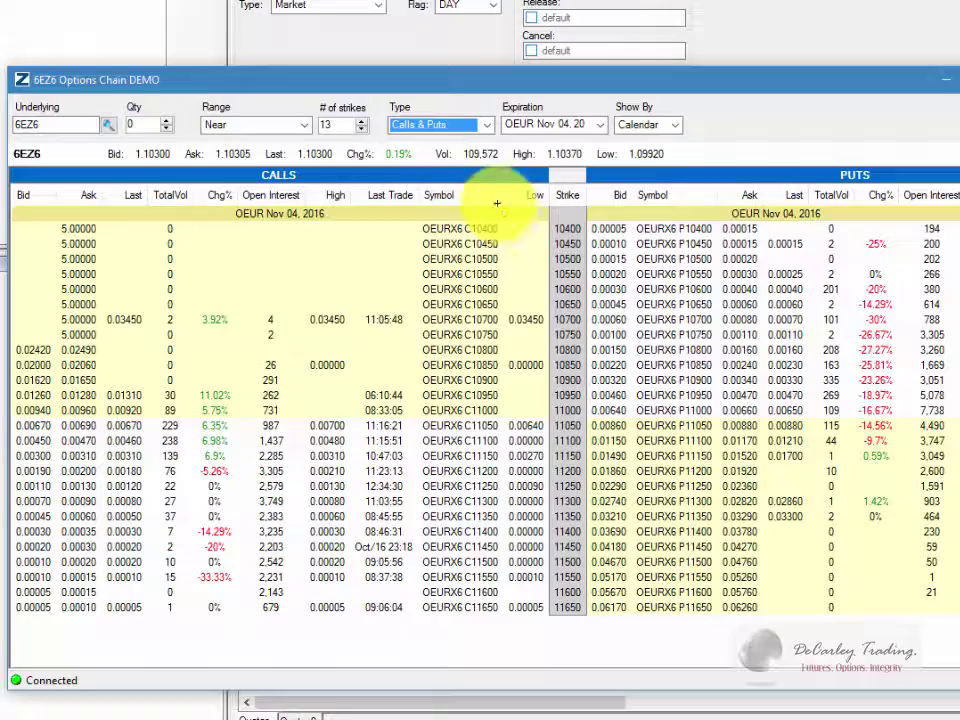
pyautogui.moveTo(482, 201); pyautogui.dragTo(527, 192)
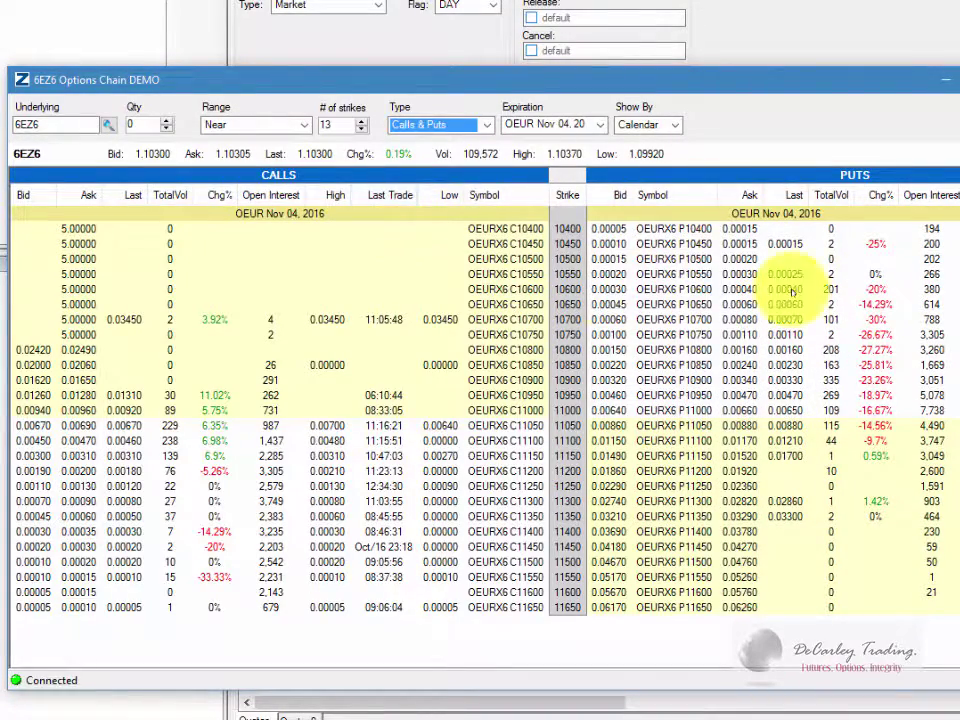
pyautogui.click(674, 208)
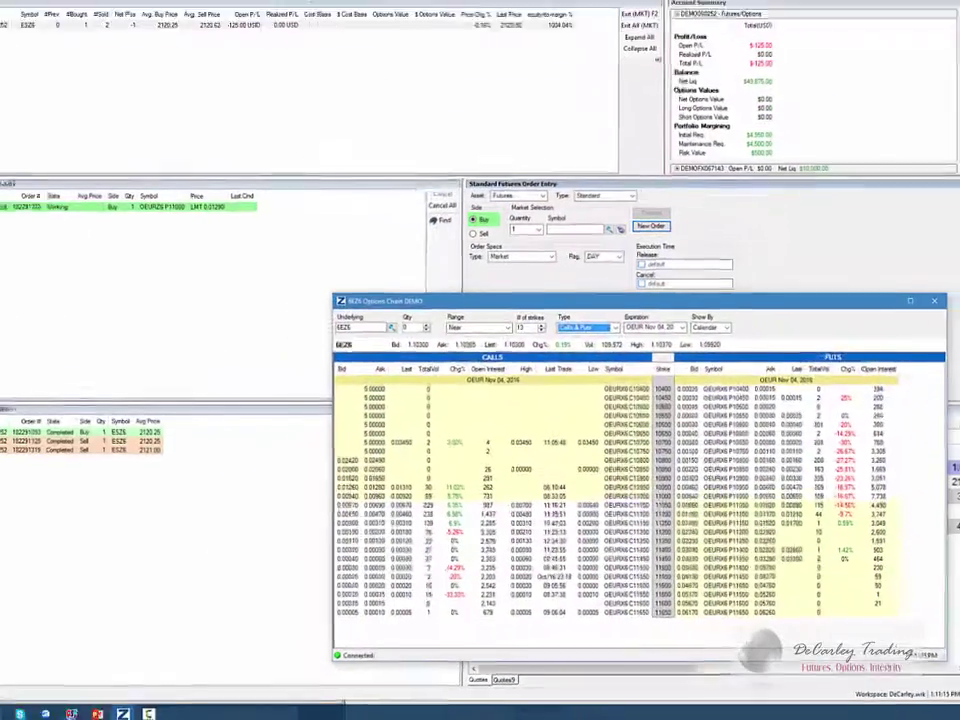
pyautogui.click(945, 302)
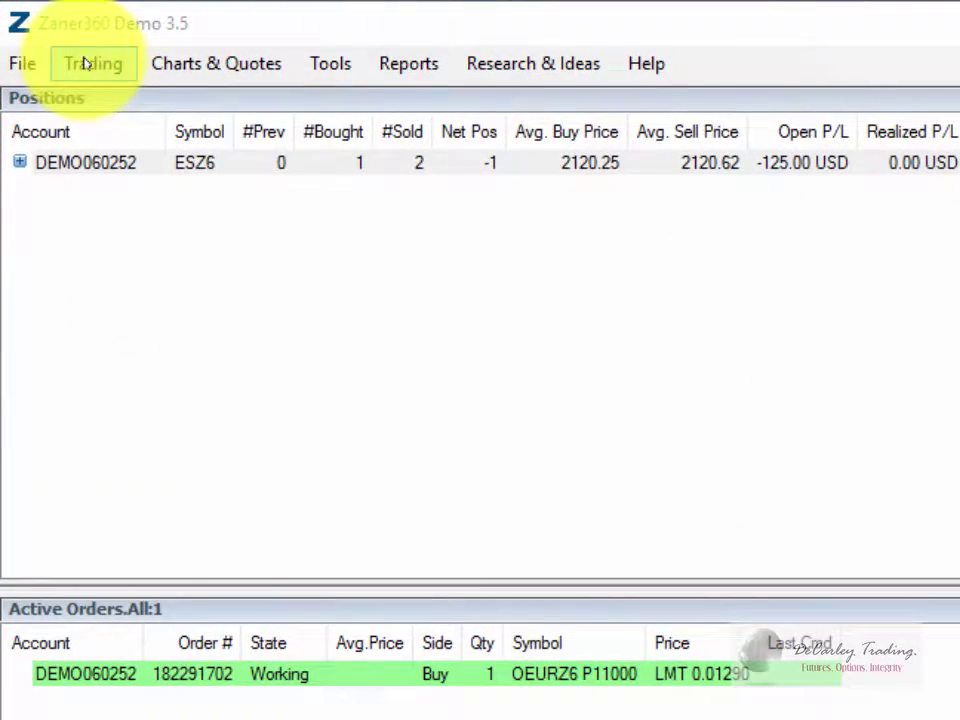
# - Open a new option chain window from the Trading menu with ZBZ6 as the underlying
pyautogui.click(86, 64)
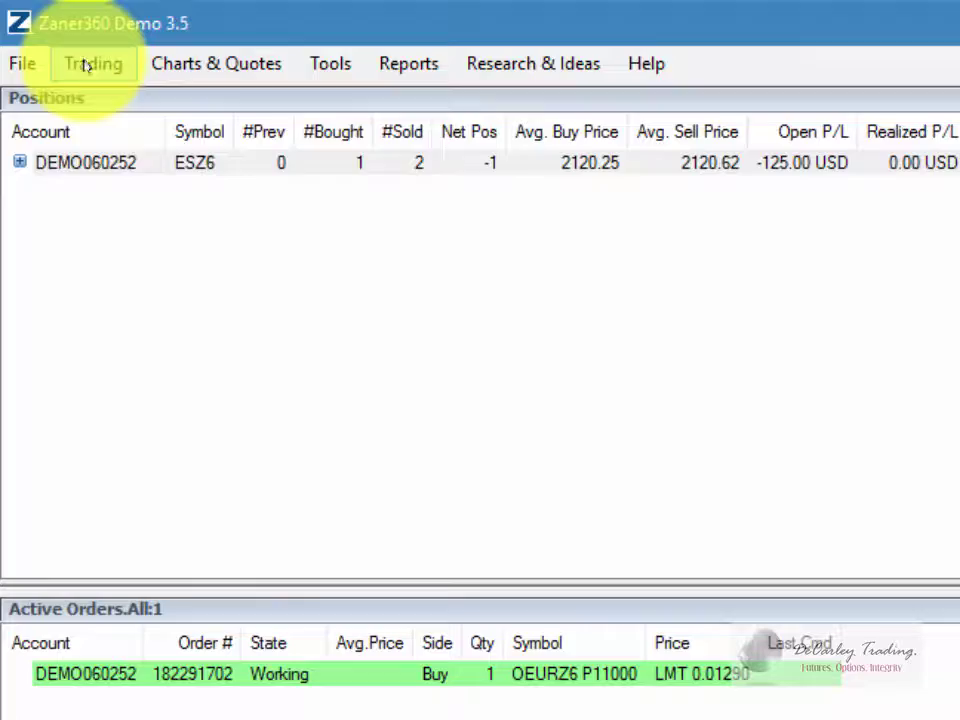
pyautogui.click(86, 64)
pyautogui.moveTo(146, 132)
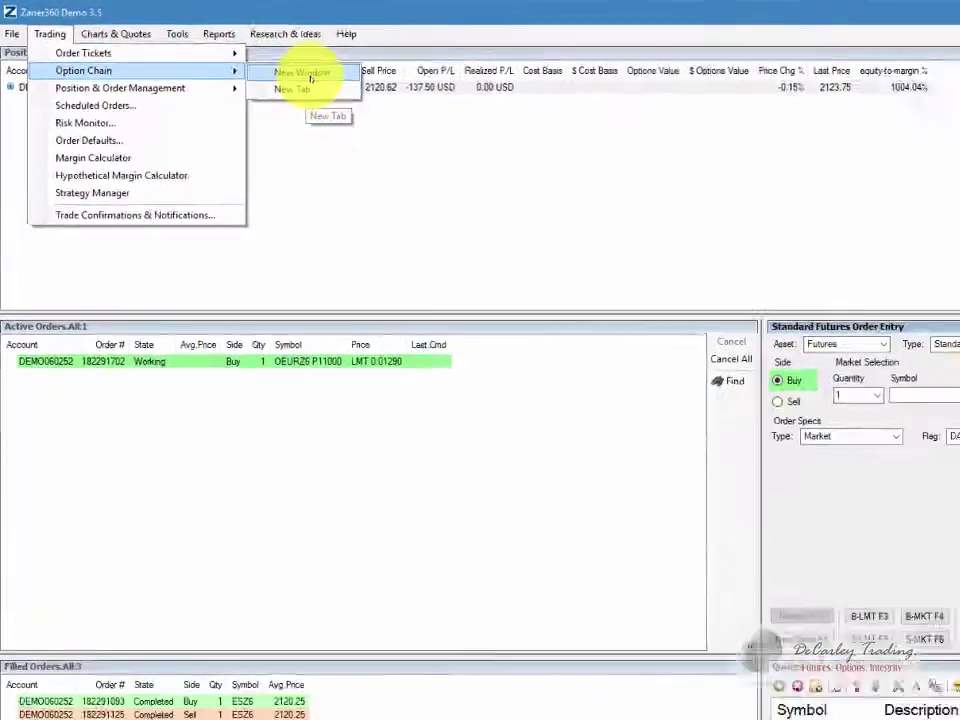
pyautogui.click(311, 77)
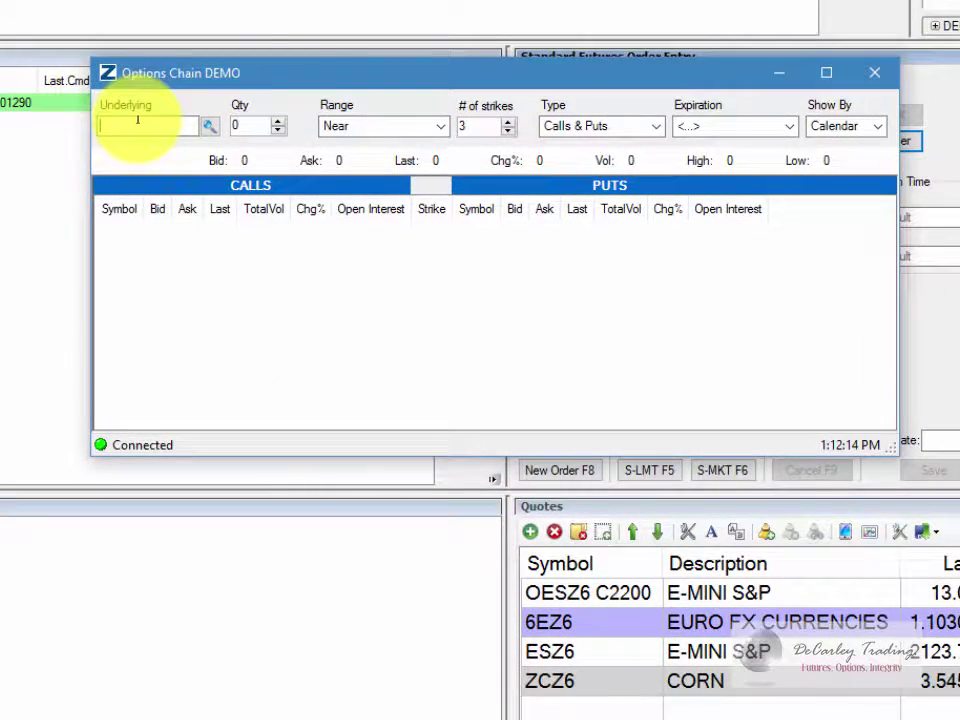
pyautogui.write('zn')
pyautogui.press('BackSpace')
pyautogui.write('b')
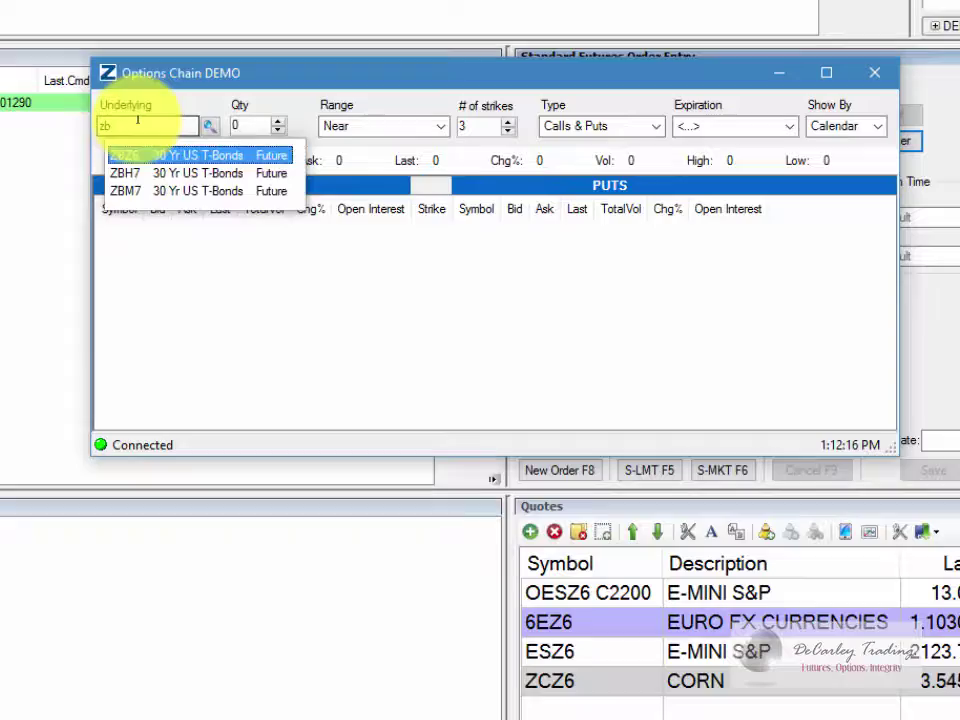
pyautogui.press('Return')
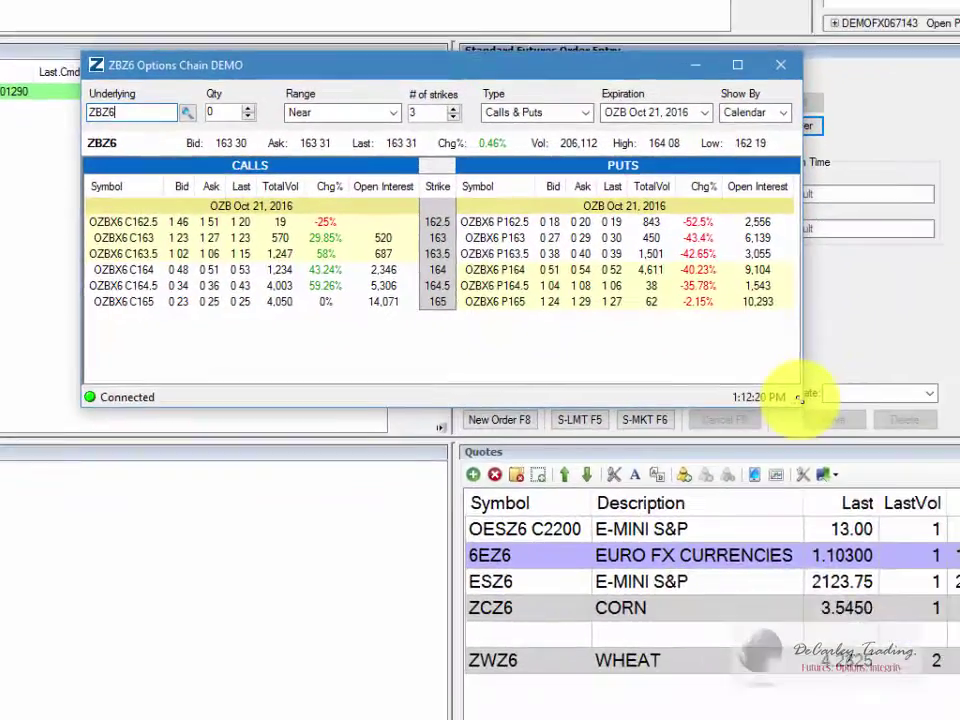
# - Enlarge the ZBZ6 chain window and raise the strike count to 9
pyautogui.moveTo(798, 398); pyautogui.dragTo(938, 590)
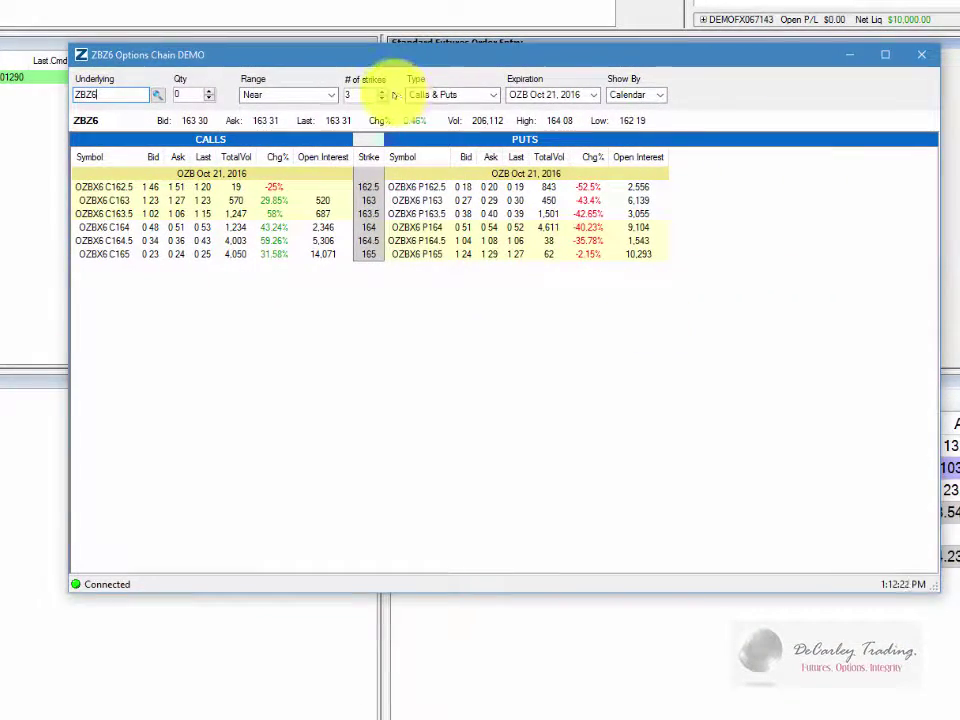
pyautogui.click(383, 91)
pyautogui.click(383, 91)
pyautogui.click(383, 91)
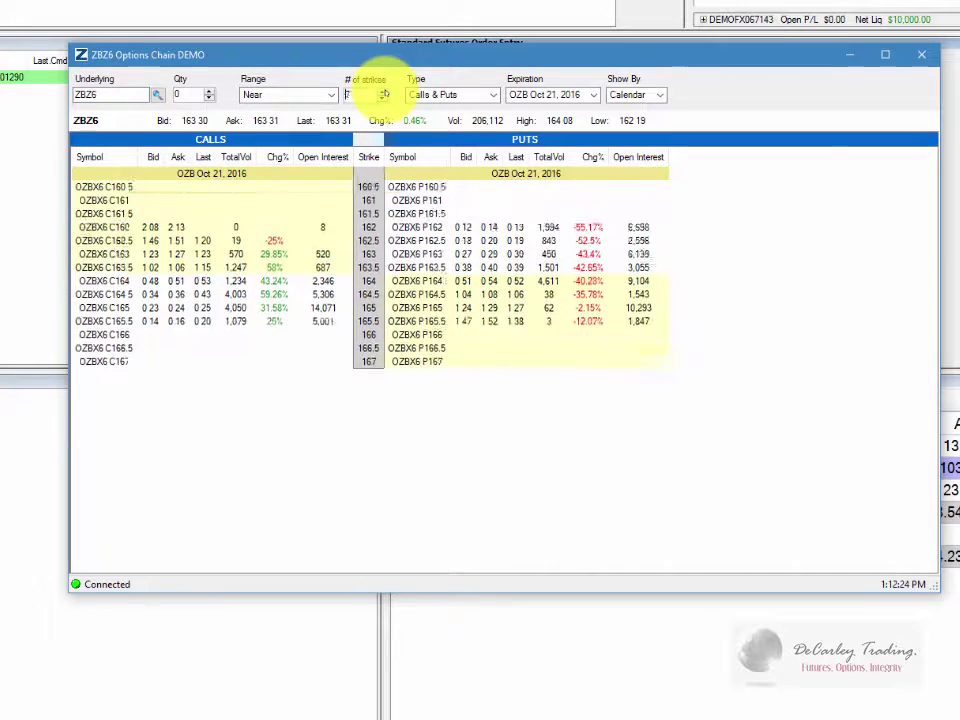
pyautogui.click(383, 91)
pyautogui.click(383, 91)
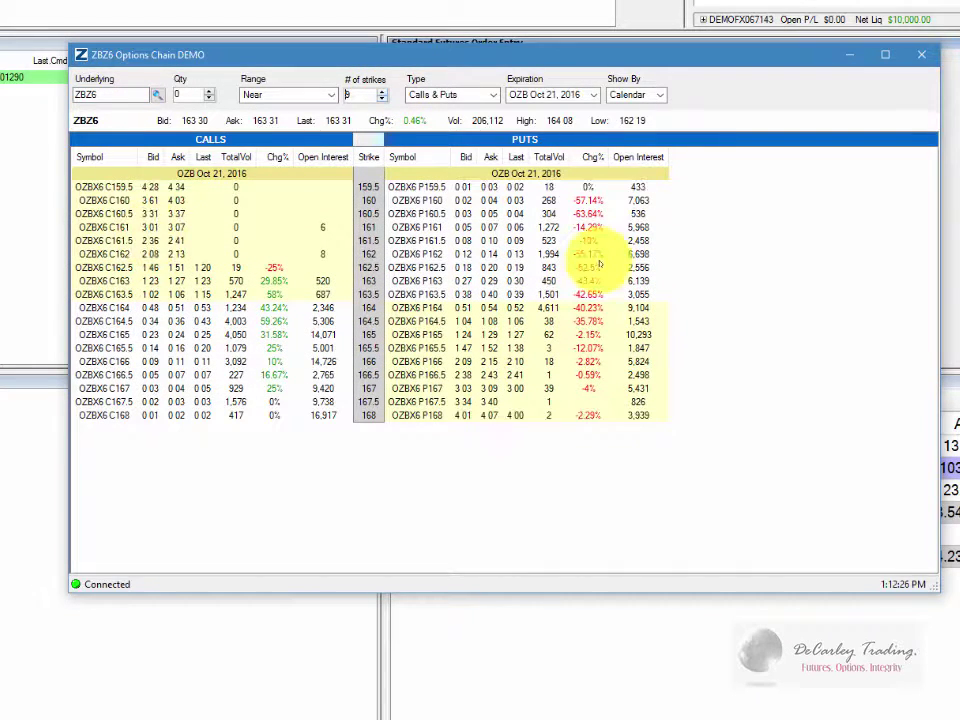
# - Open the chain's Column Setup from the Symbol header and cancel it unchanged
pyautogui.rightClick(110, 167)
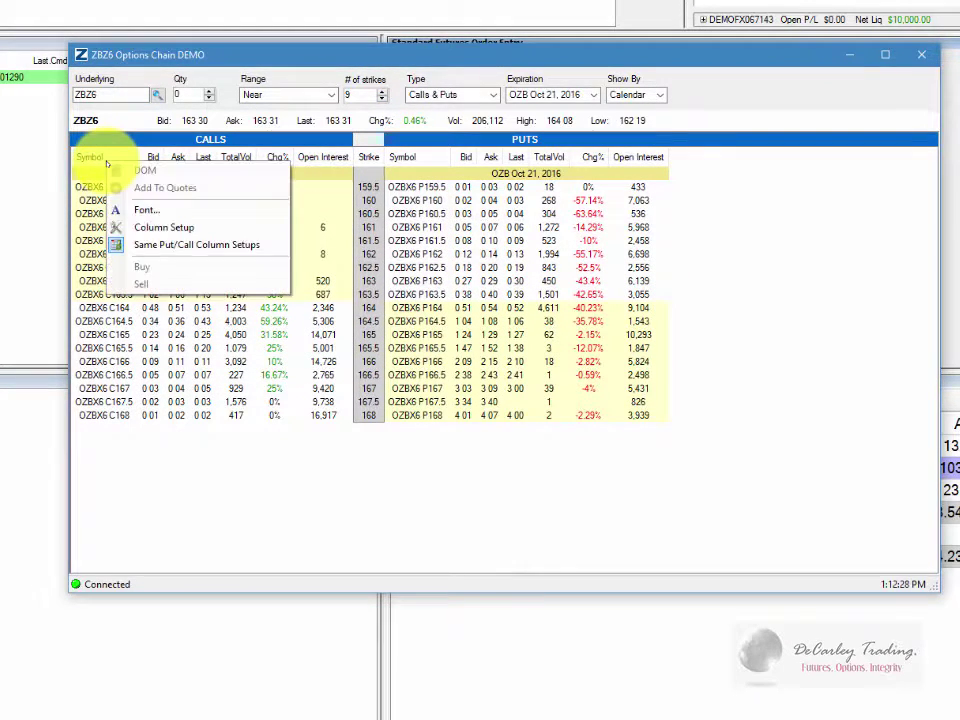
pyautogui.click(163, 227)
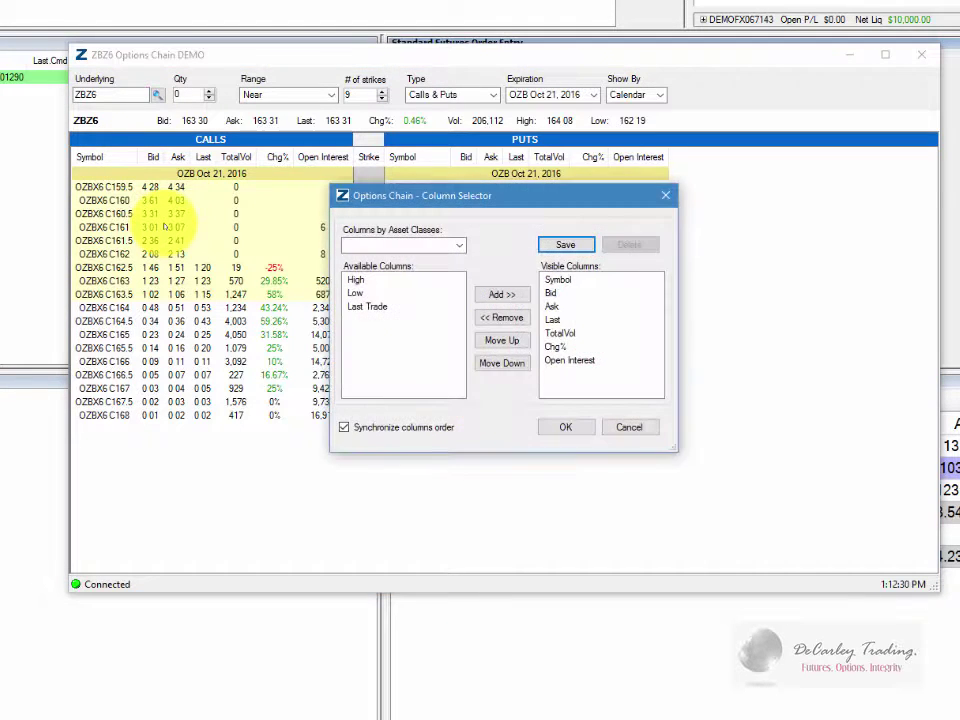
pyautogui.click(631, 427)
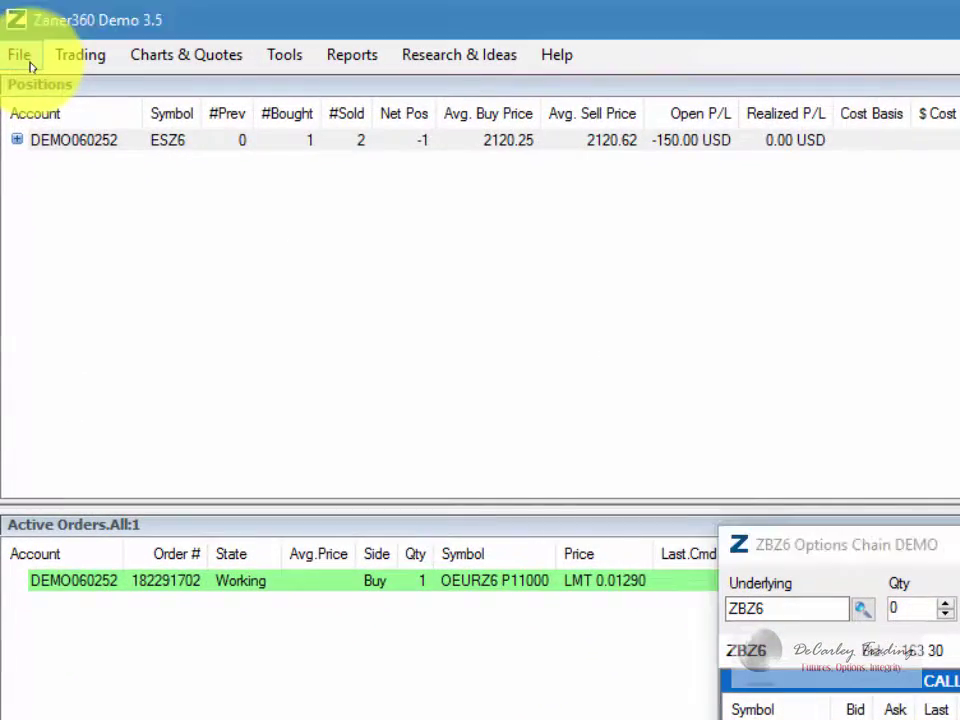
# - Browse the File workspace options, then drag the chain down-right to reveal order entry
pyautogui.click(7, 21)
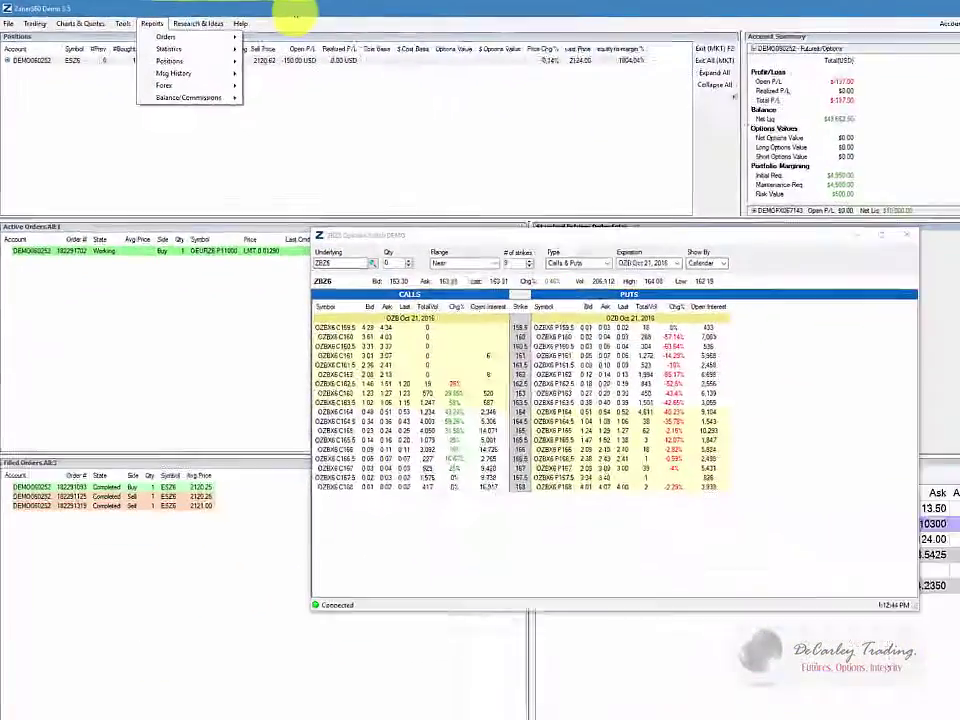
pyautogui.click(295, 14)
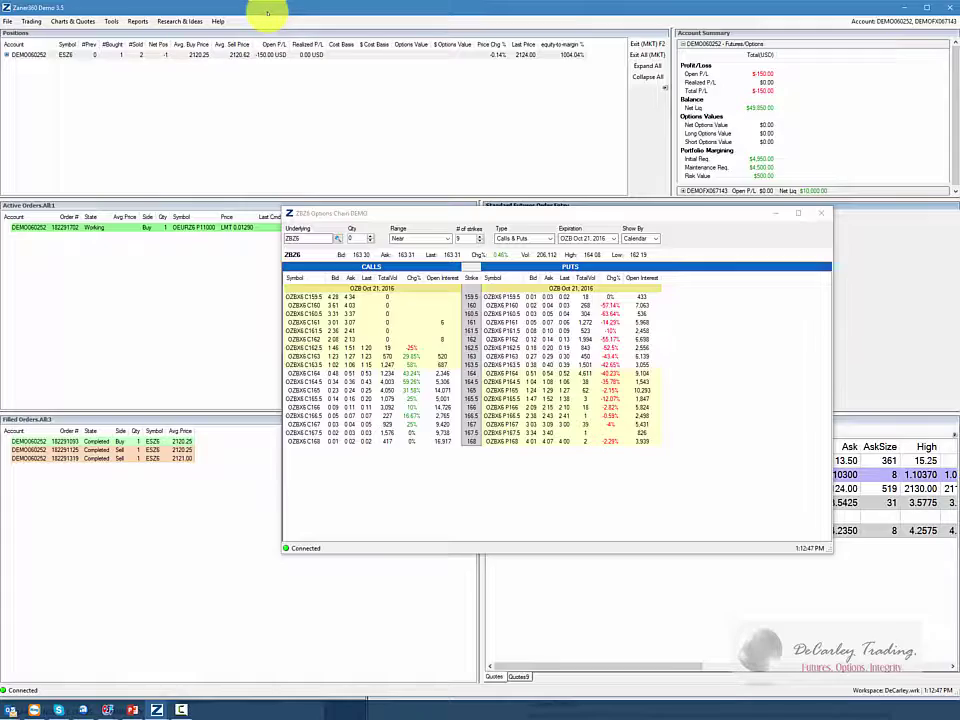
pyautogui.moveTo(530, 213); pyautogui.dragTo(562, 352)
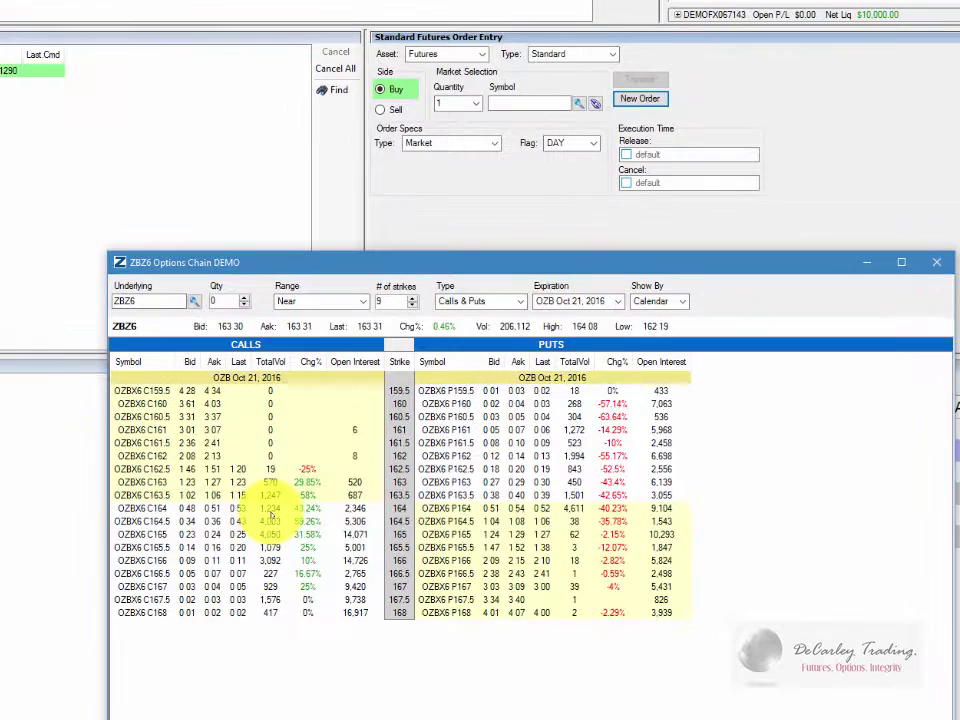
# - Set up a sell limit order for one OZBX6 C164 call at 0.49
pyautogui.click(243, 513)
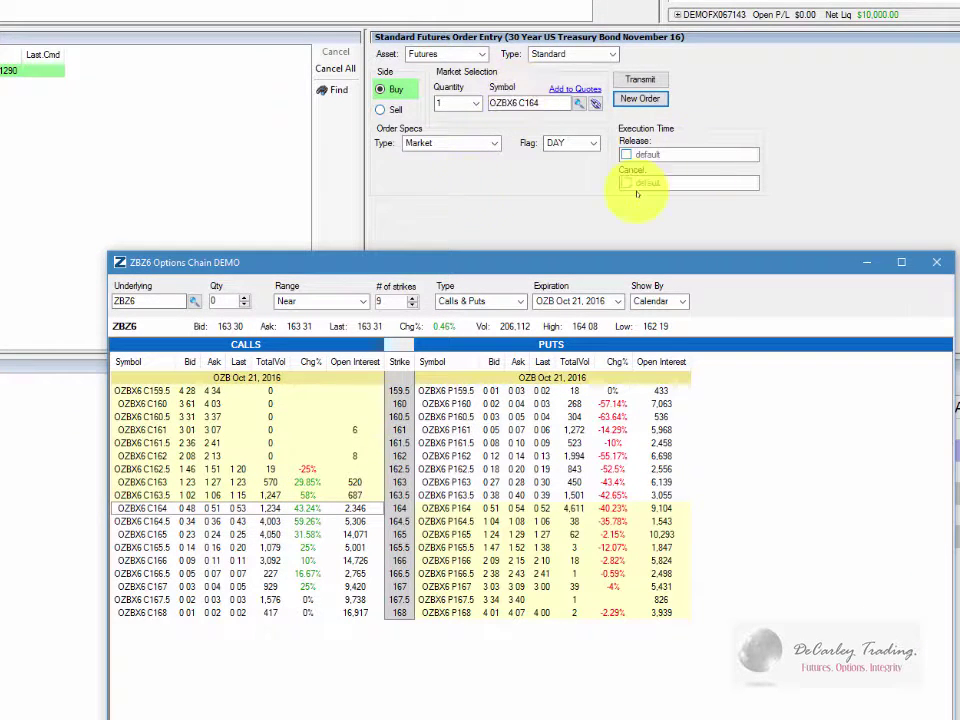
pyautogui.click(380, 110)
pyautogui.click(442, 143)
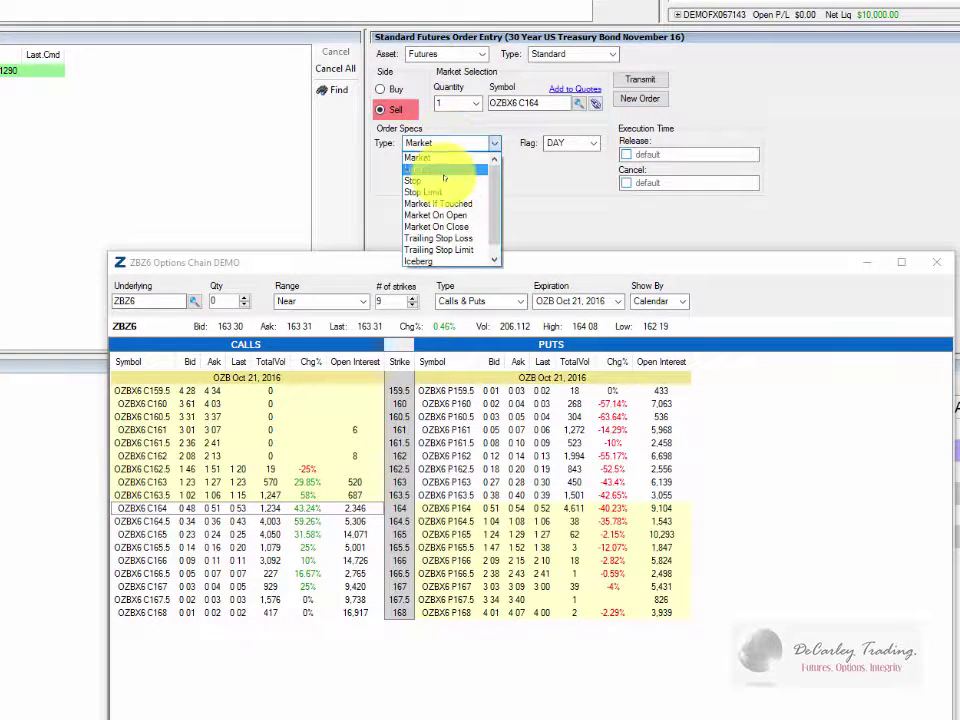
pyautogui.click(440, 169)
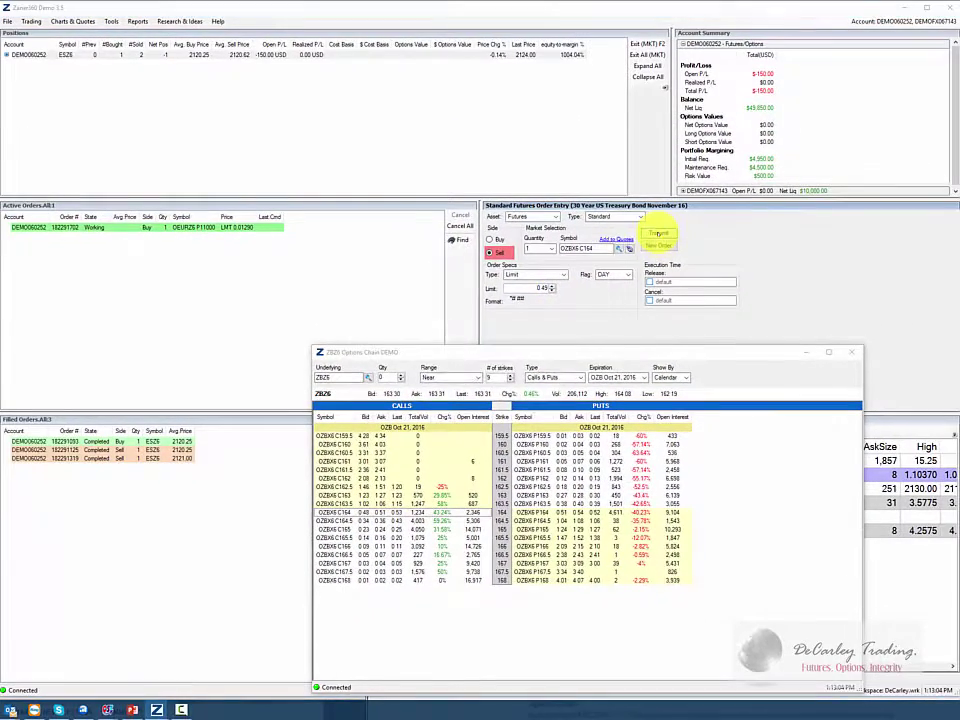
# - Transmit and confirm the sell order, then dismiss the fill alert
pyautogui.click(640, 79)
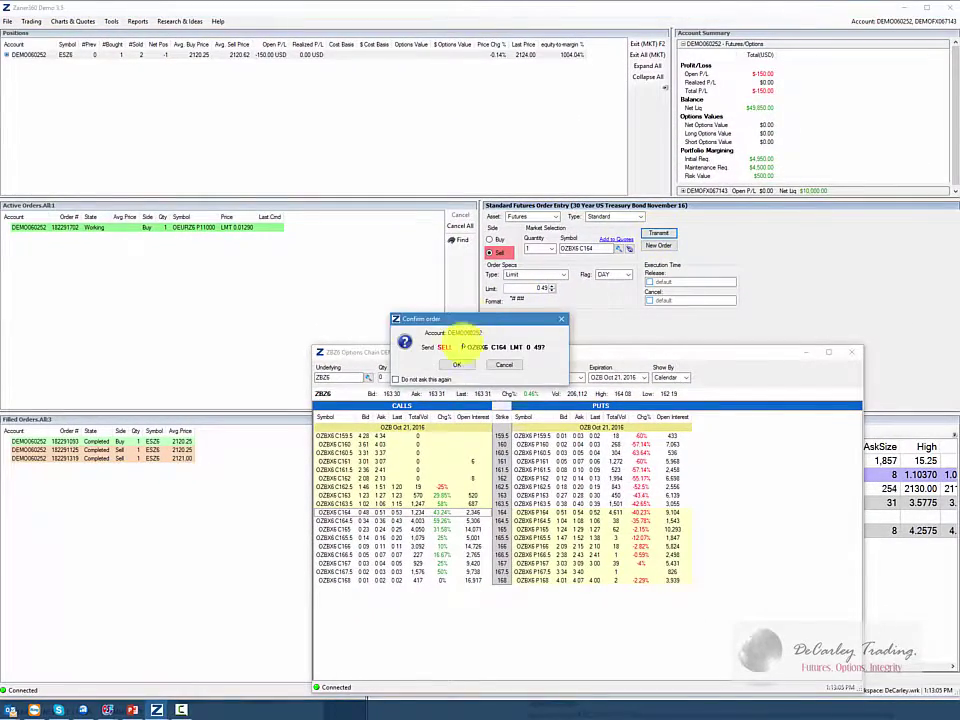
pyautogui.click(455, 365)
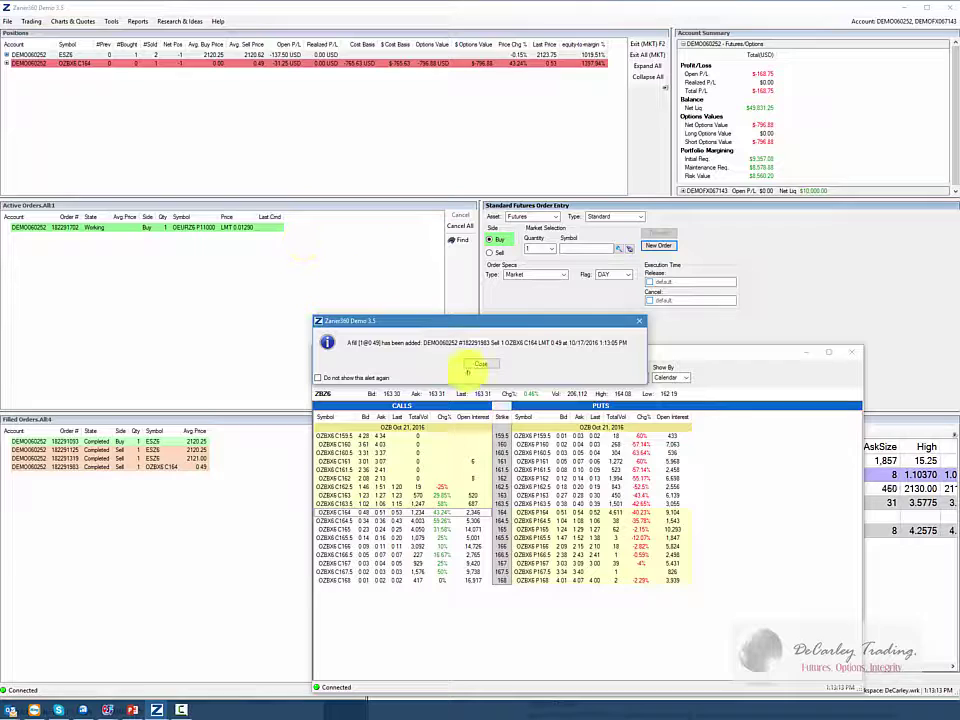
pyautogui.click(480, 365)
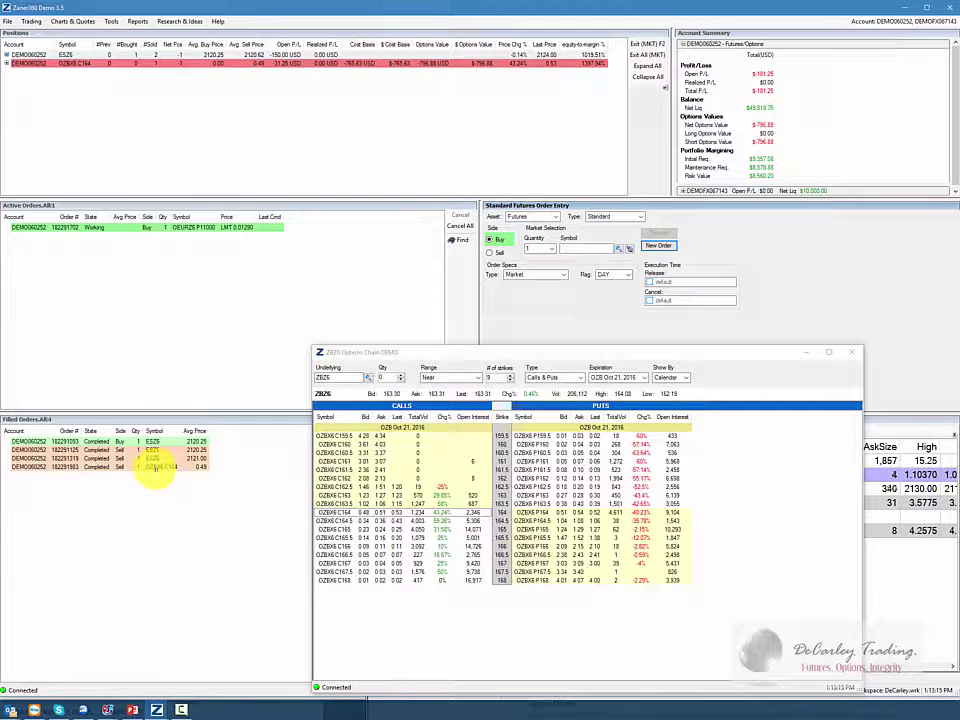
# - Switch the ZBZ6 chain's Show By to Strike and select the OZB2X6 P159.5 put row
pyautogui.moveTo(166, 470)
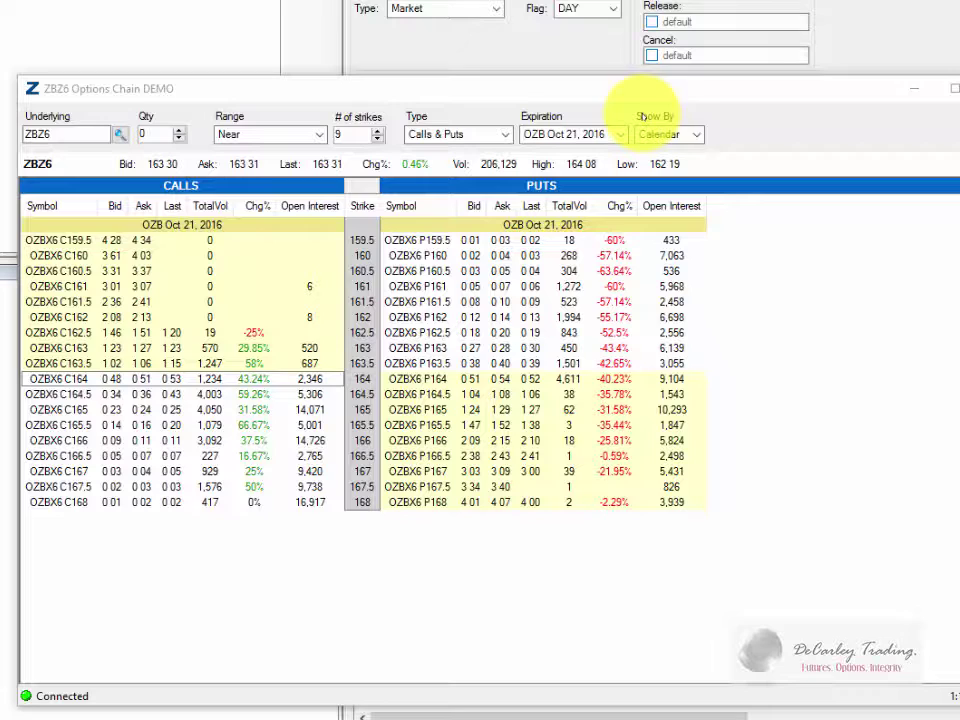
pyautogui.click(696, 134)
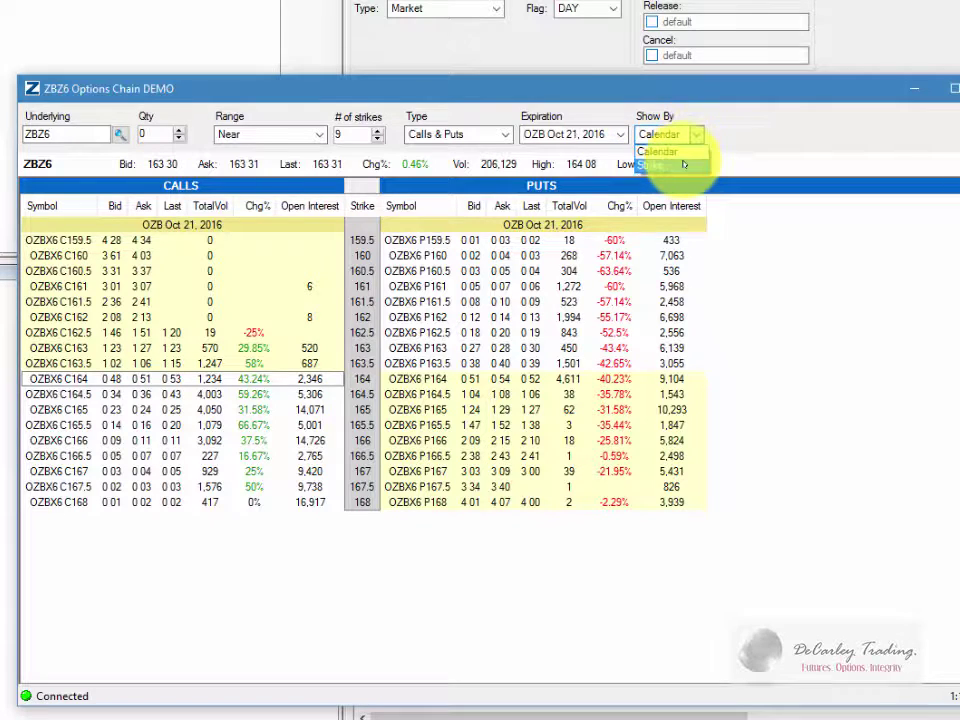
pyautogui.click(684, 164)
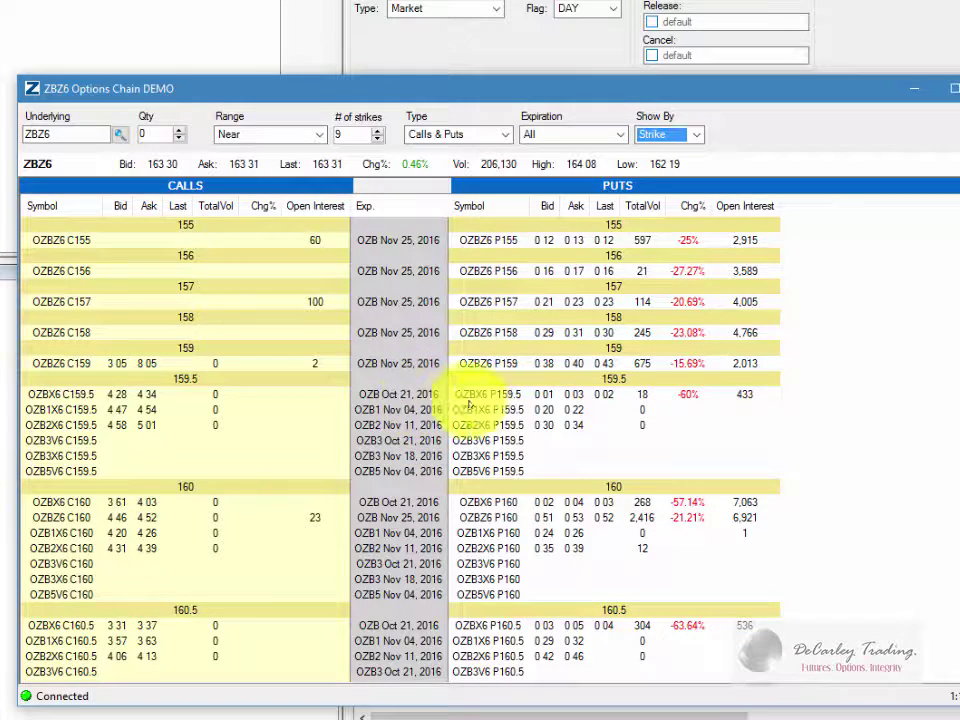
pyautogui.click(495, 424)
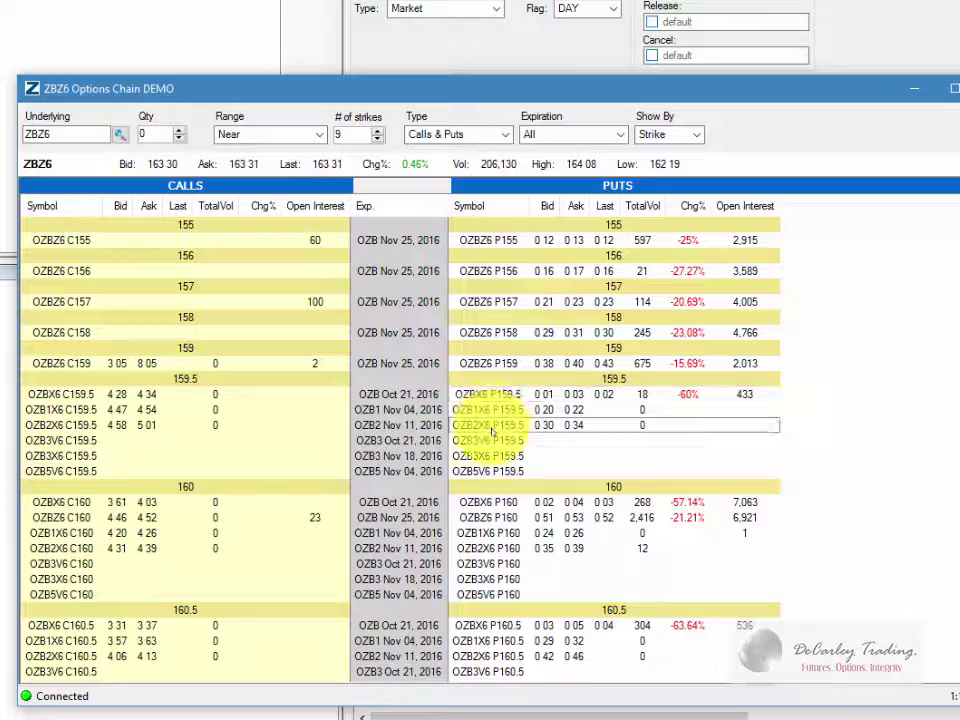